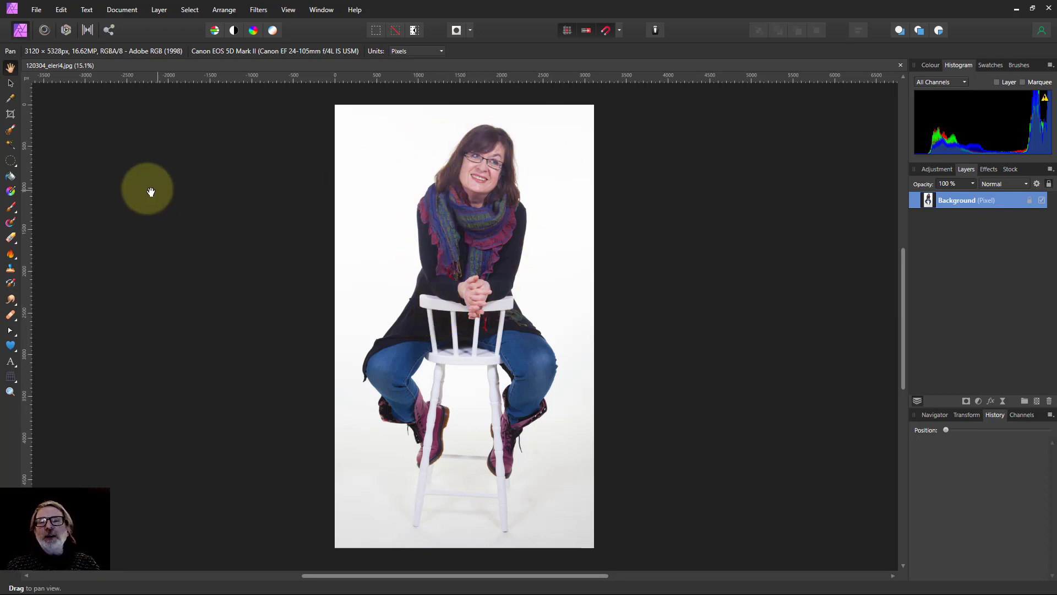
Step: With the Selection Brush, paint a selection over the woman's hair and upper body
left_click(10, 129)
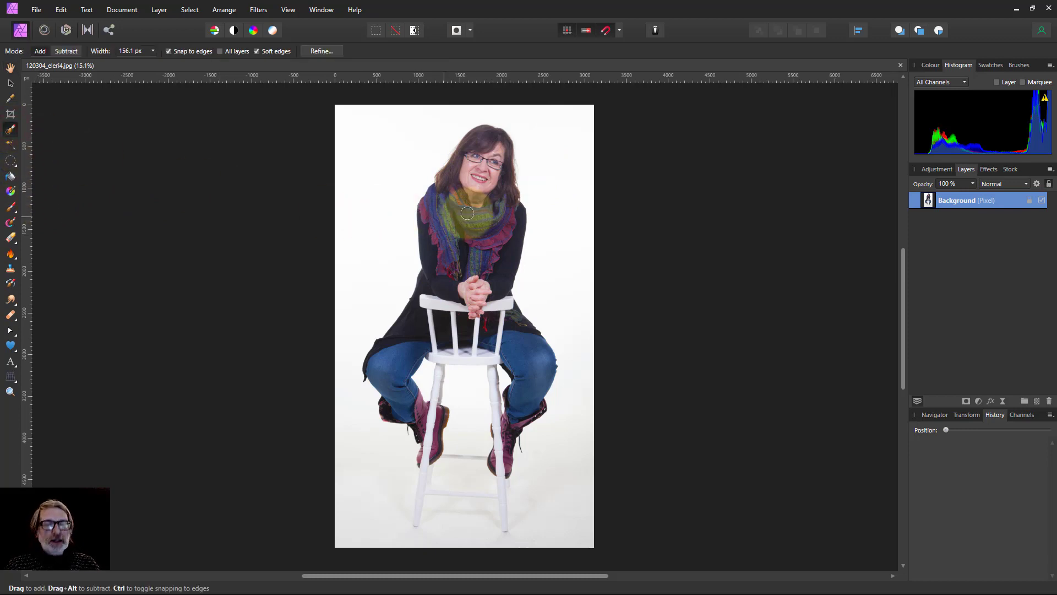
scroll(519, 159, "up", 4)
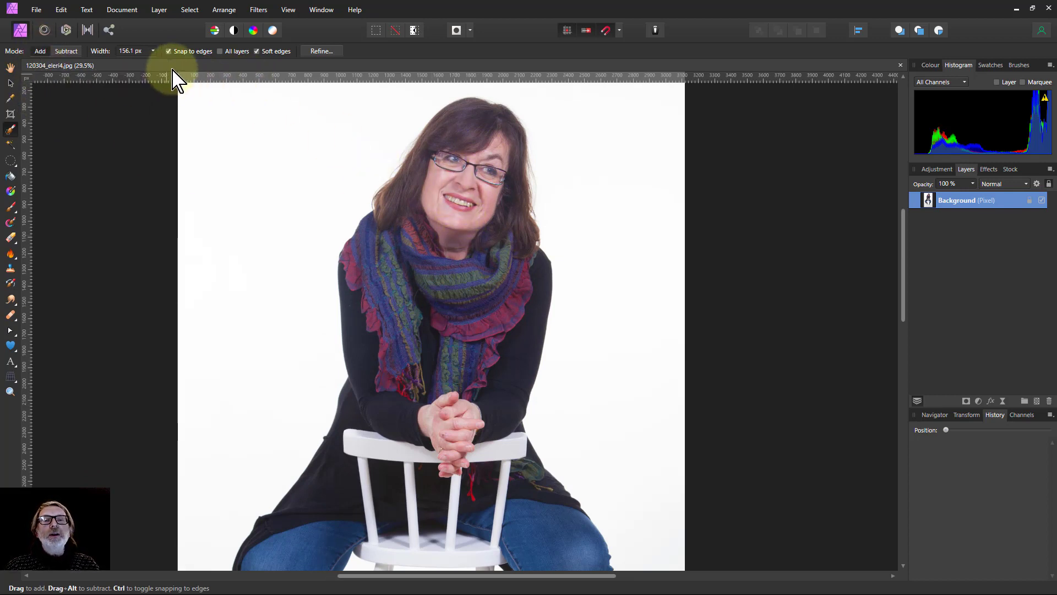
mouse_move(517, 135)
left_mouse_down()
mouse_move(445, 151)
mouse_move(406, 200)
mouse_move(385, 269)
mouse_move(384, 375)
mouse_move(444, 302)
mouse_move(502, 277)
mouse_move(519, 303)
mouse_move(470, 374)
mouse_move(424, 401)
left_mouse_up()
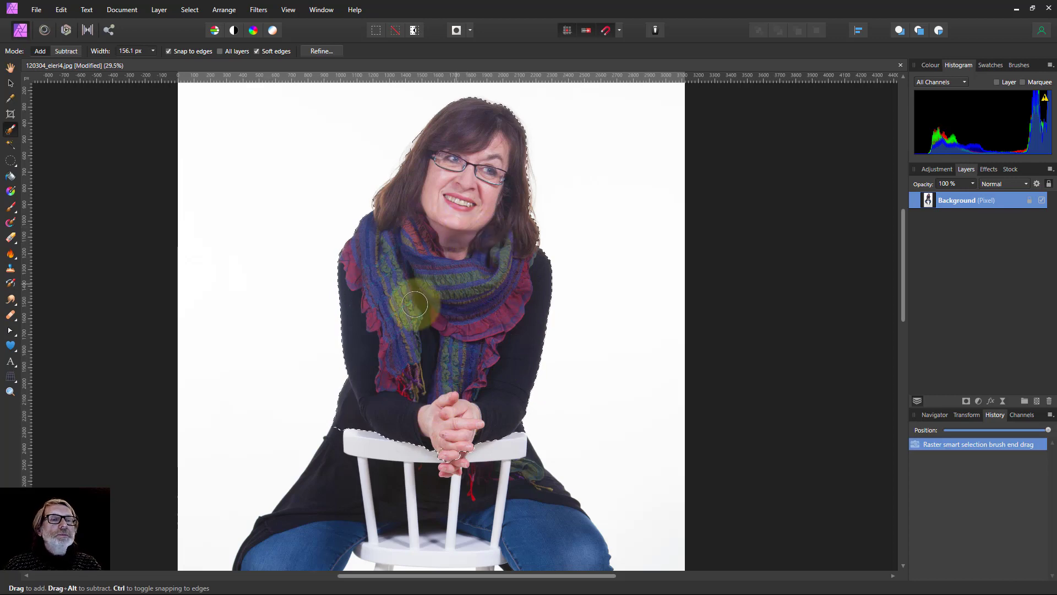
Step: Refine the hair edges with the Matte brush and output the selection to a new layer
left_click(318, 50)
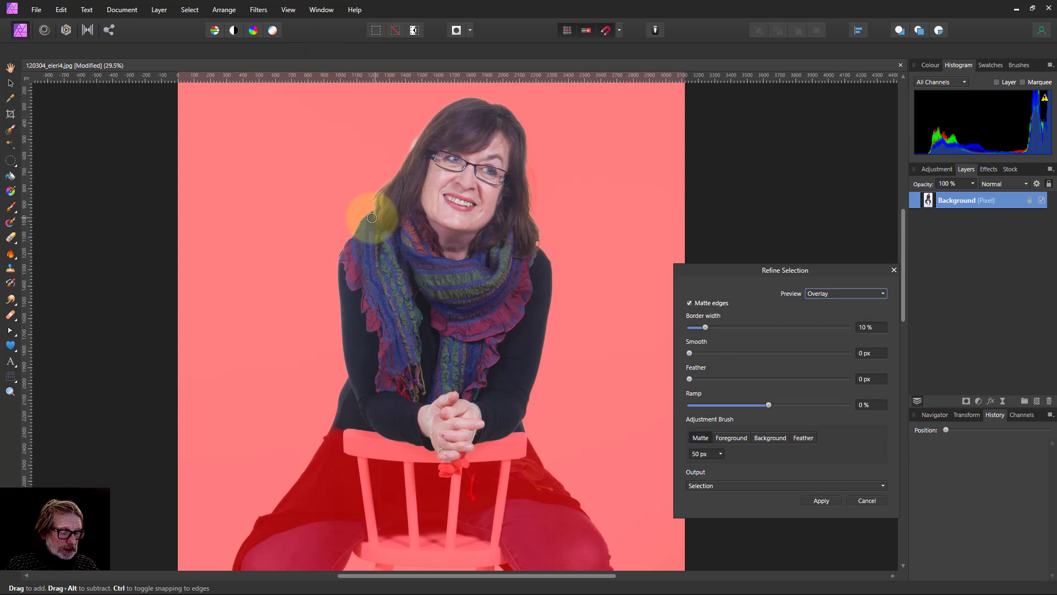
left_click_drag(376, 196, 396, 166)
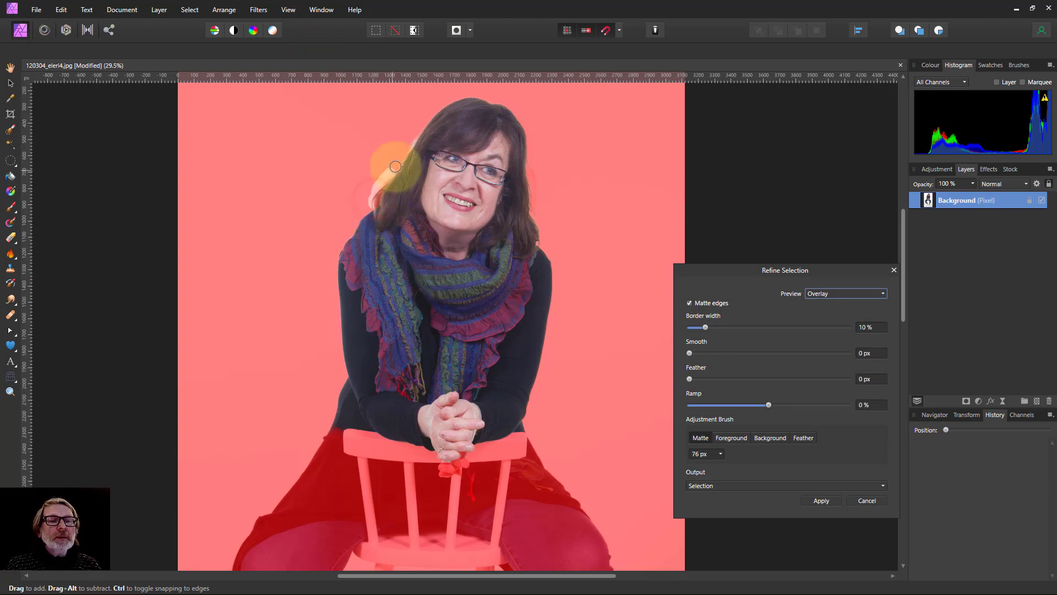
mouse_move(429, 126)
left_mouse_down()
mouse_move(441, 110)
mouse_move(487, 99)
mouse_move(521, 121)
mouse_move(526, 158)
left_mouse_up()
left_click_drag(528, 204, 539, 247)
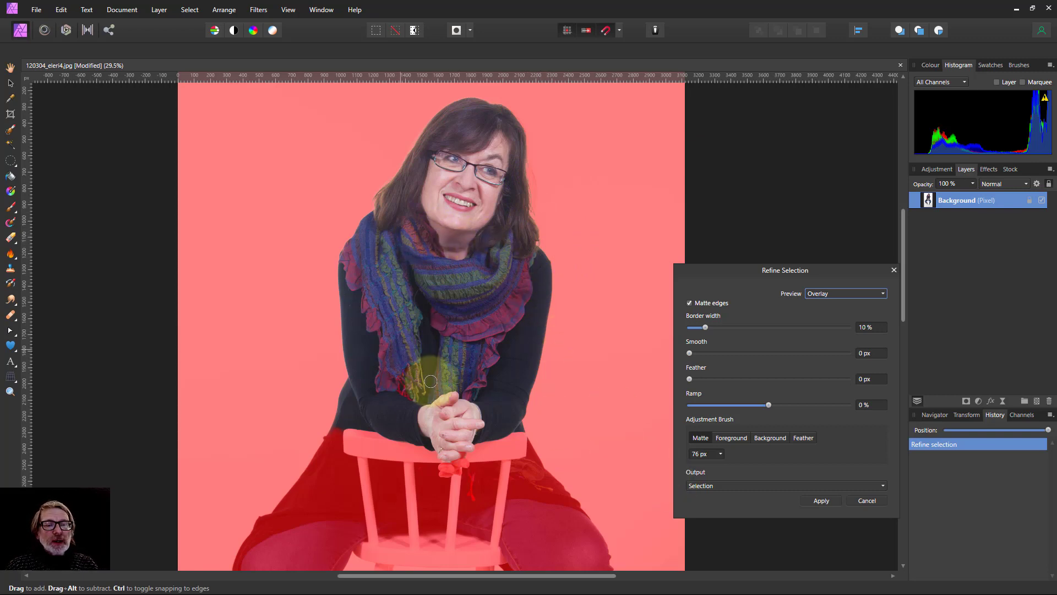
left_click(741, 485)
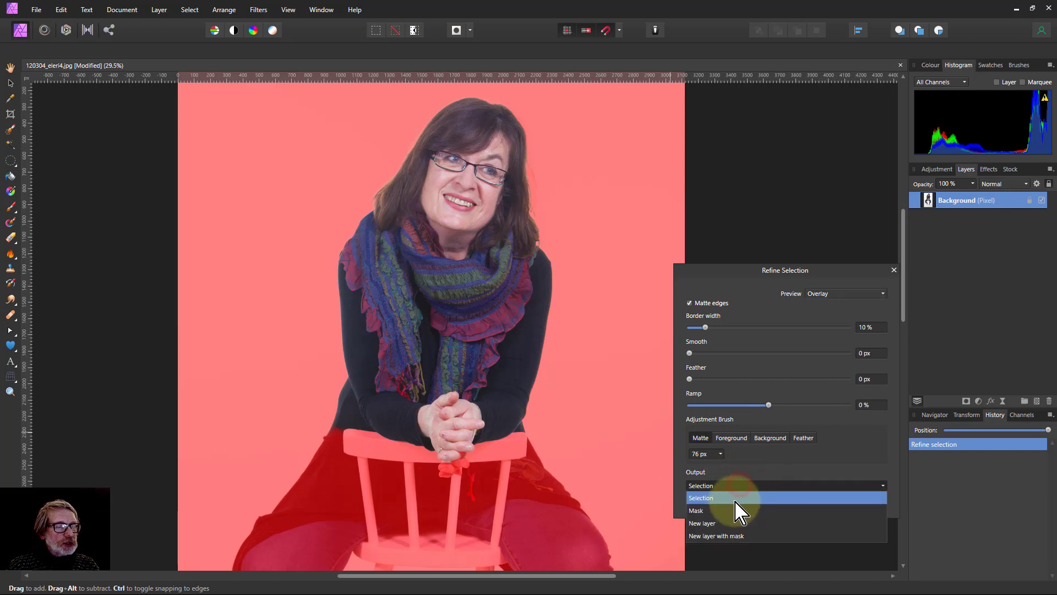
left_click(711, 525)
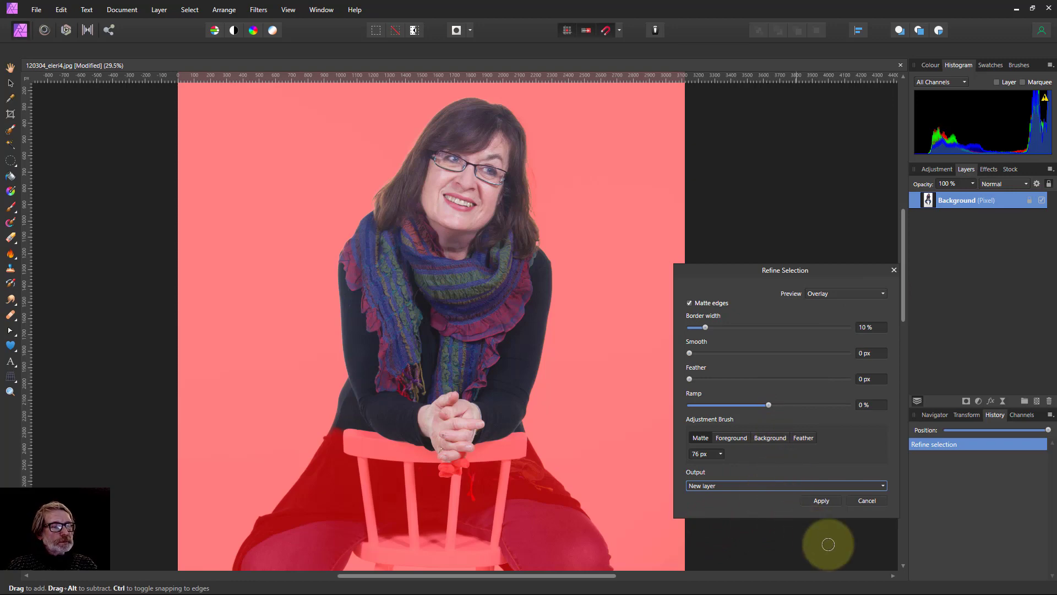
left_click(821, 500)
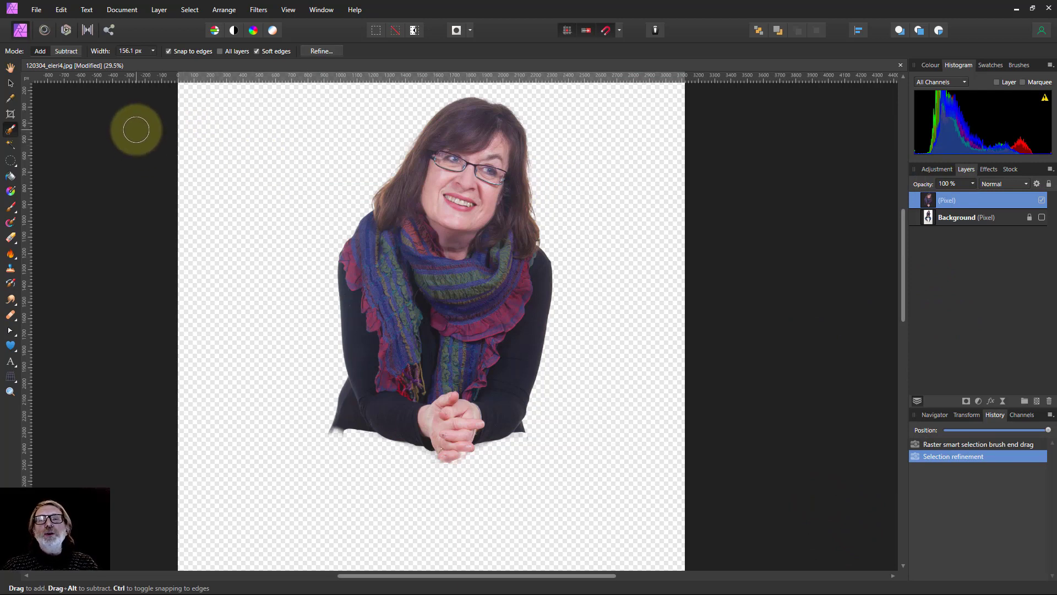
Step: Create a new A4 landscape document measuring 297 × 210 mm
left_click(37, 11)
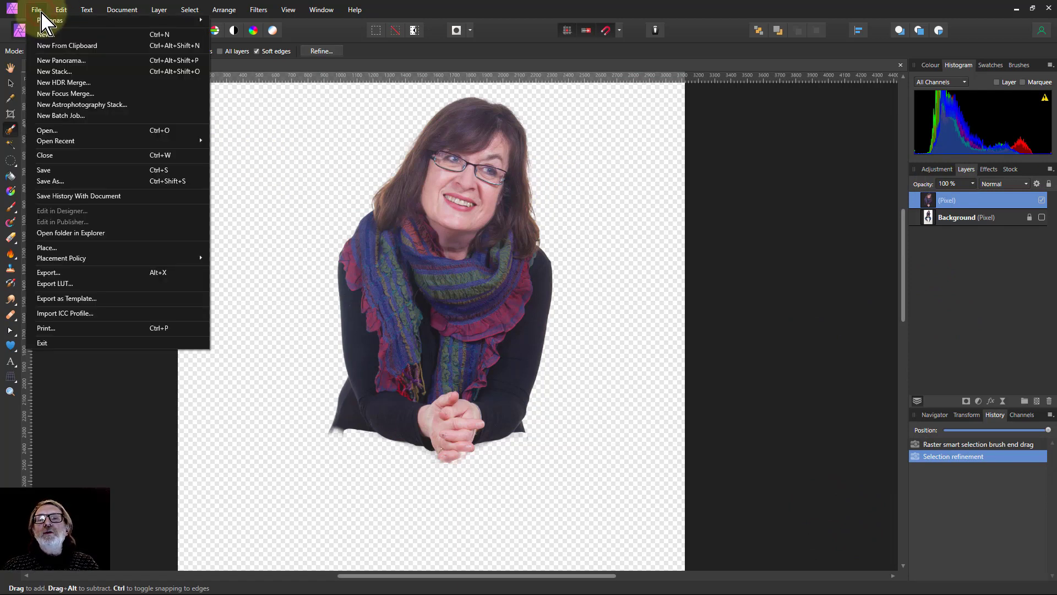
left_click(44, 35)
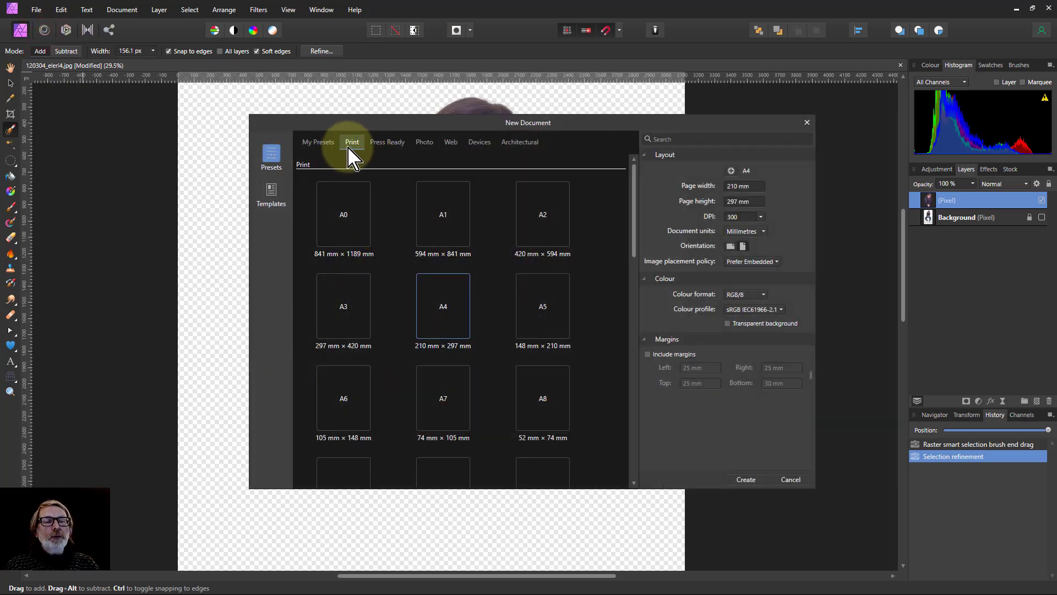
left_click(440, 304)
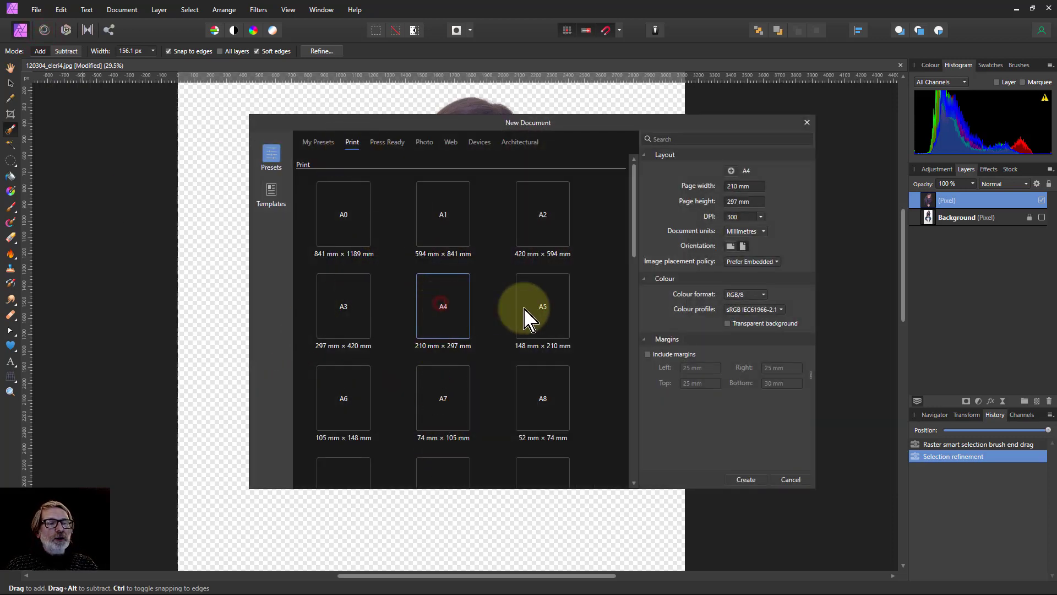
left_click(730, 246)
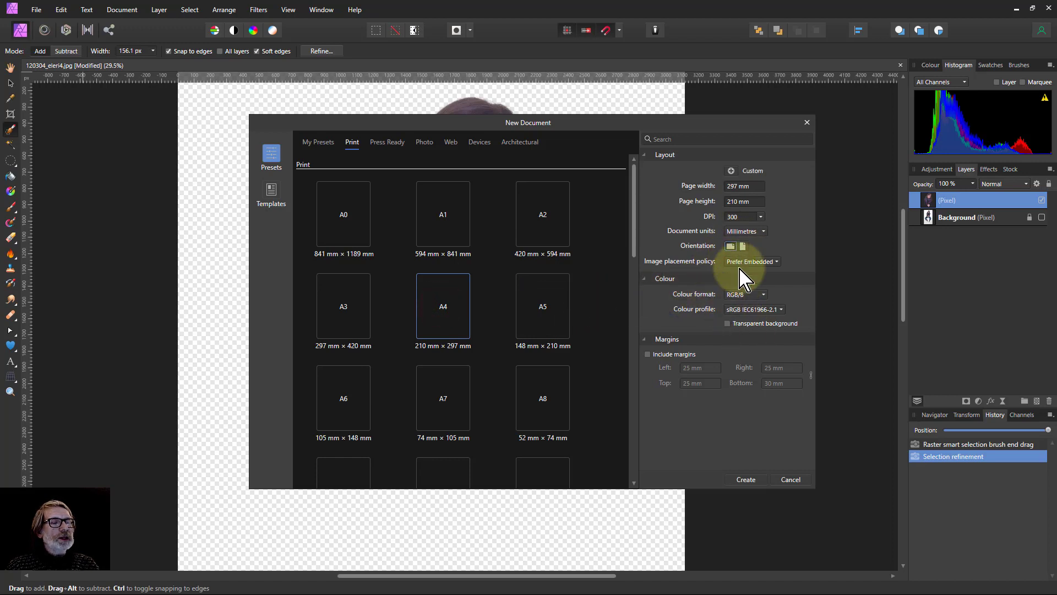
left_click(744, 480)
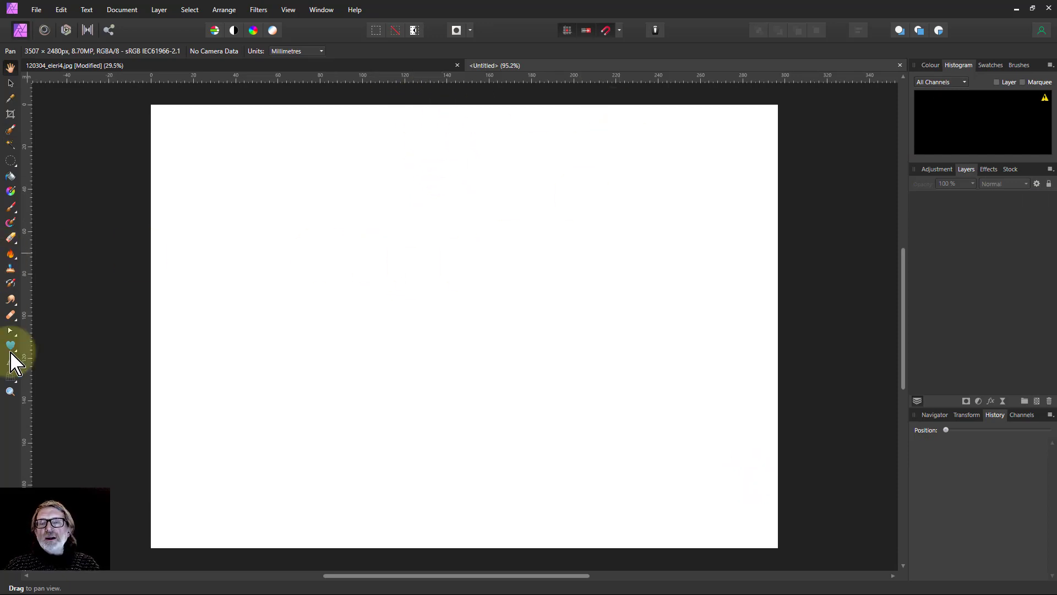
Step: Draw a tall narrow rectangle on the page and fill it red
left_click(11, 351)
left_click(62, 53)
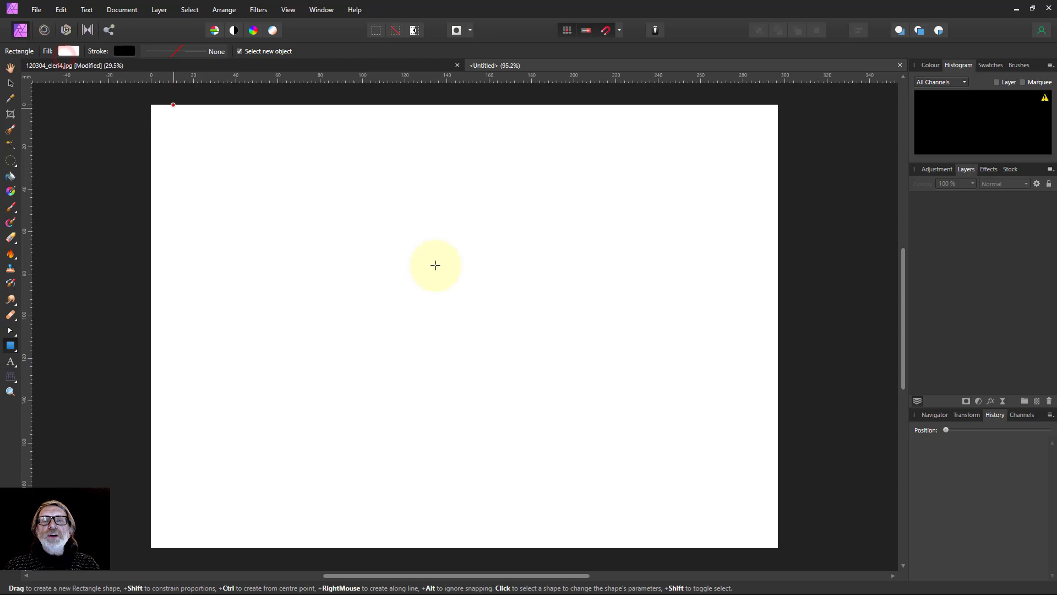
left_click_drag(377, 147, 426, 242)
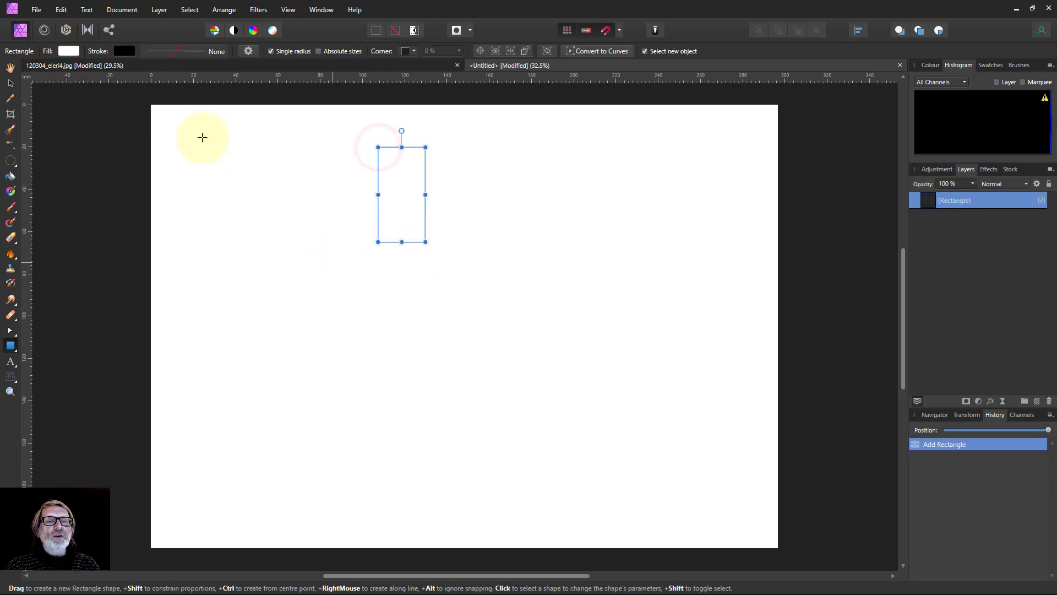
left_click(68, 51)
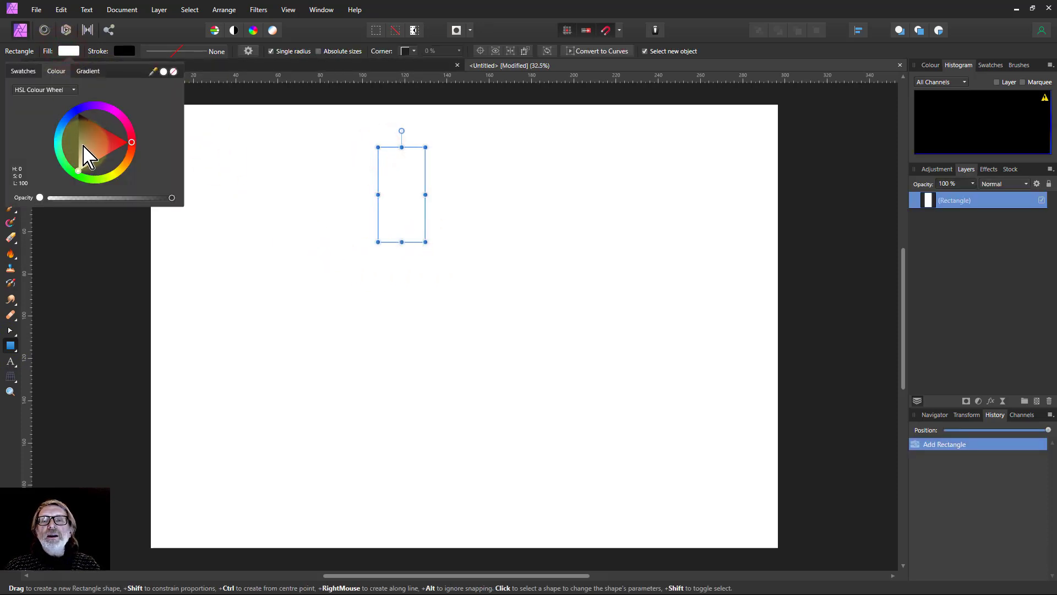
left_click(123, 144)
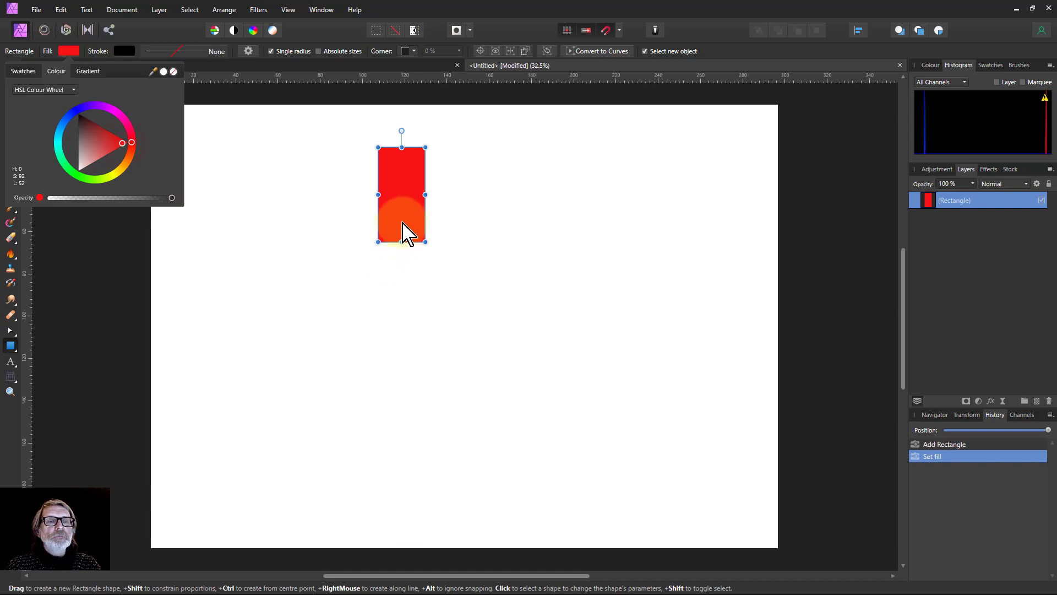
left_click_drag(402, 210, 414, 182)
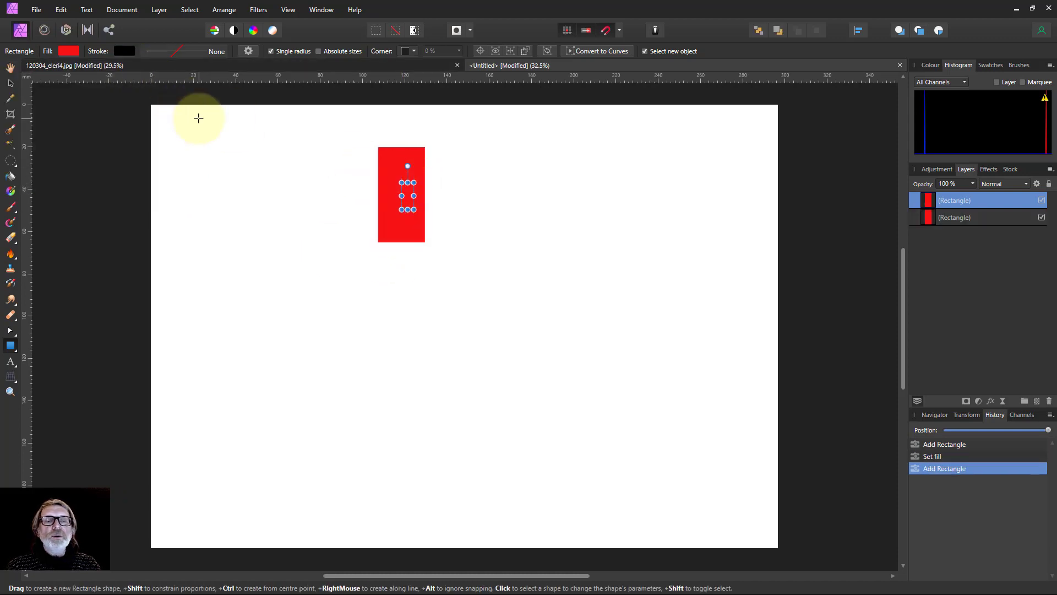
key("ctrl+z")
Step: Move the red rectangle to the page top and stretch it to the bottom
left_click(9, 82)
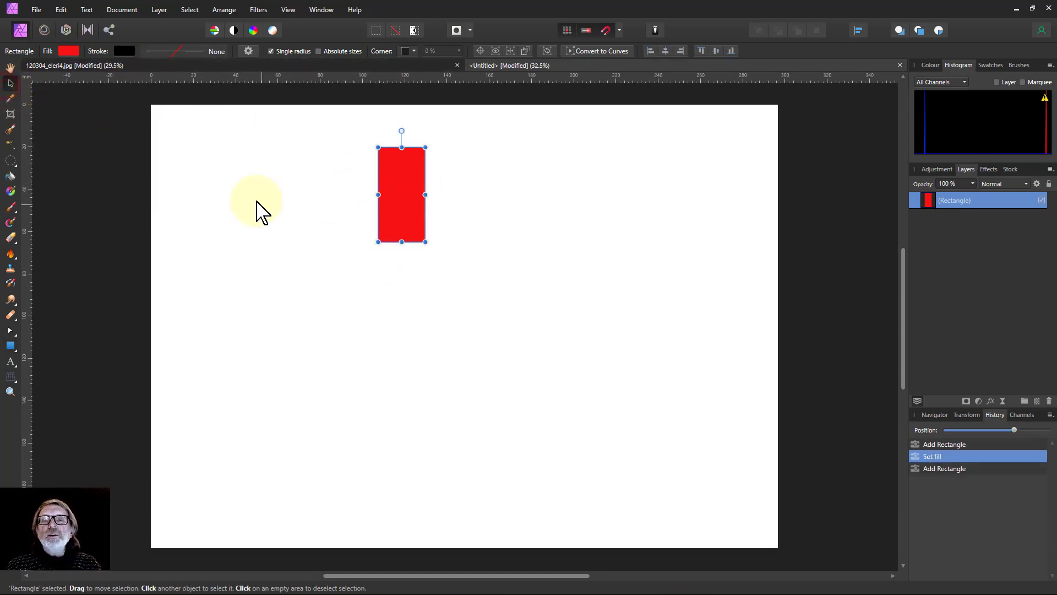
left_click_drag(398, 207, 442, 176)
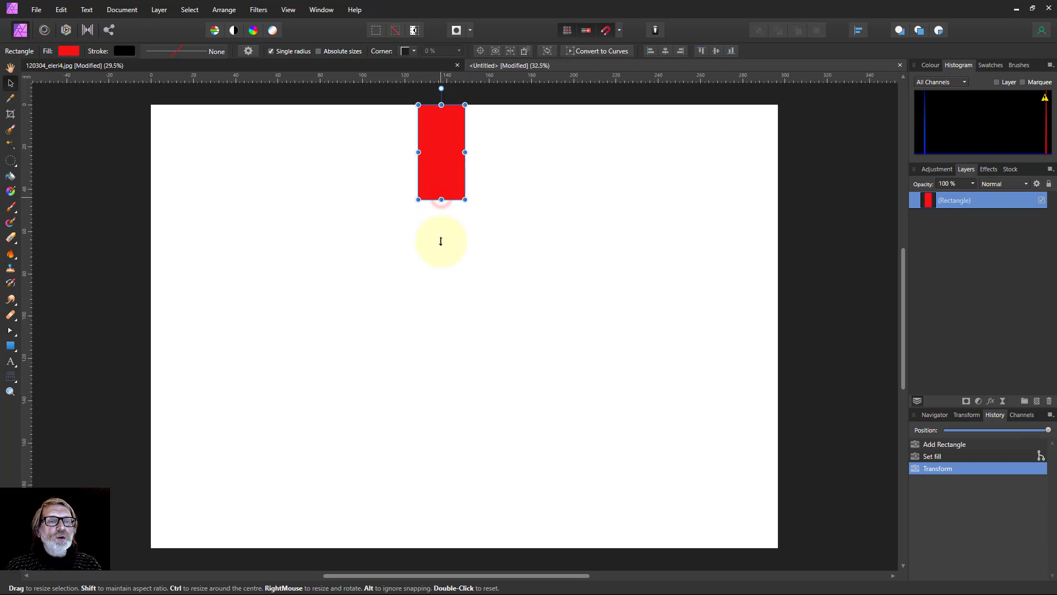
left_click_drag(440, 242, 465, 545)
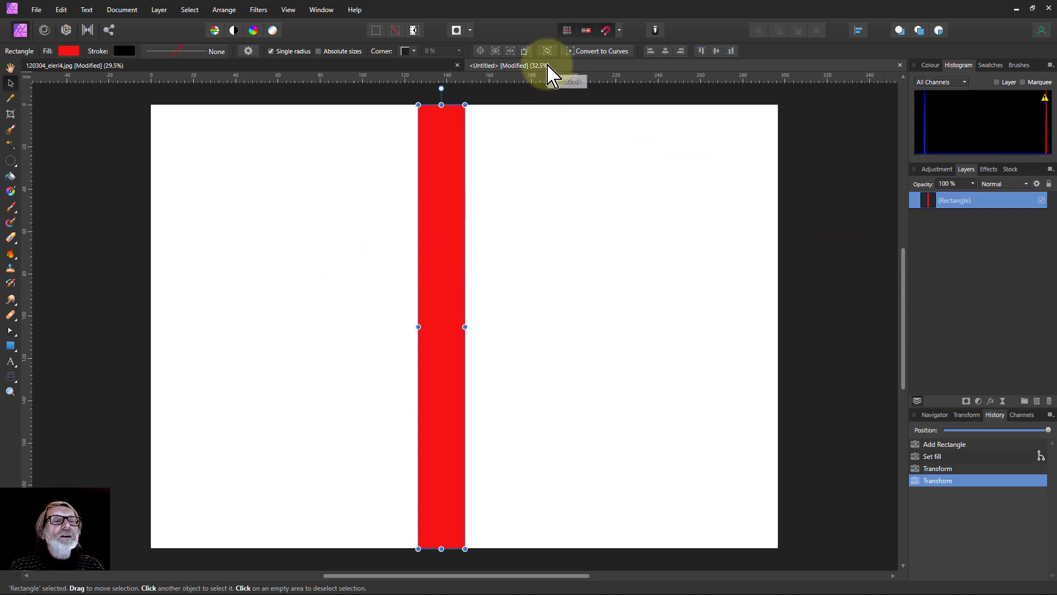
Step: Copy the cut-out layer from the portrait document
left_click(414, 65)
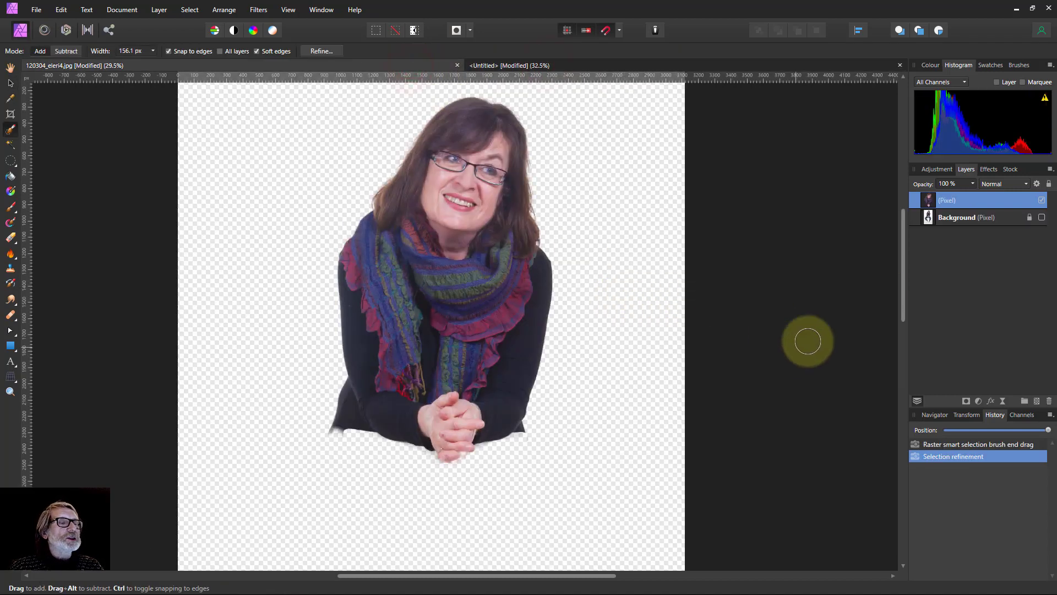
right_click(931, 204)
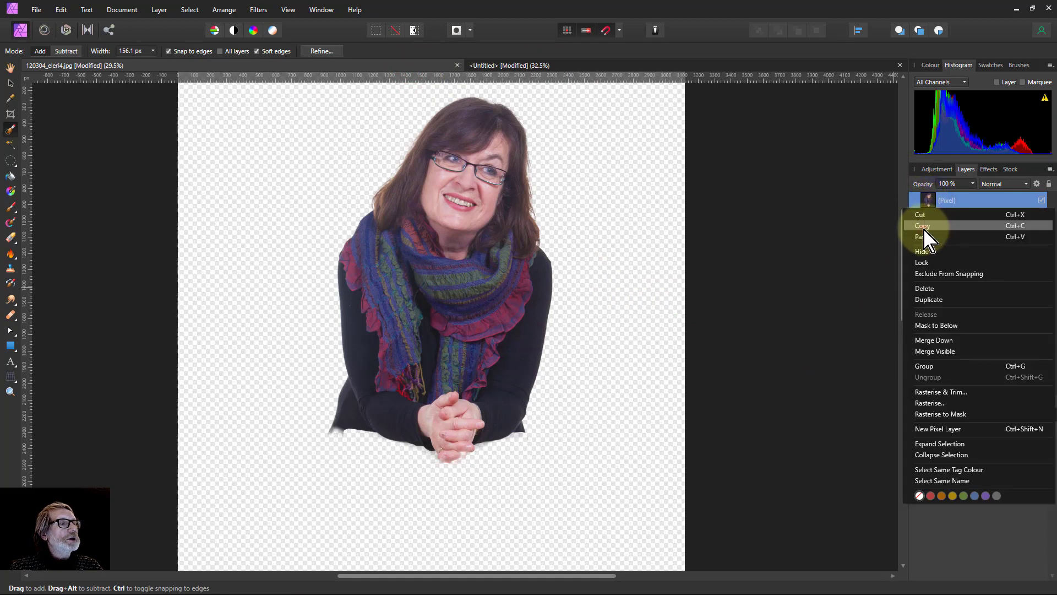
left_click(924, 228)
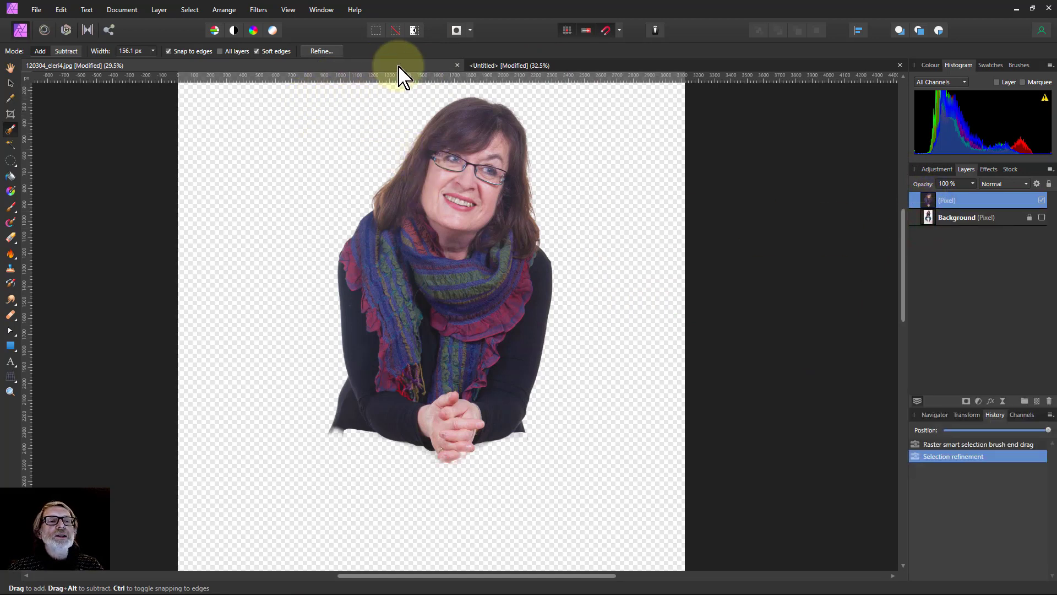
Step: Paste the photo into the card, shrink it and place it right of the red bar
left_click(475, 66)
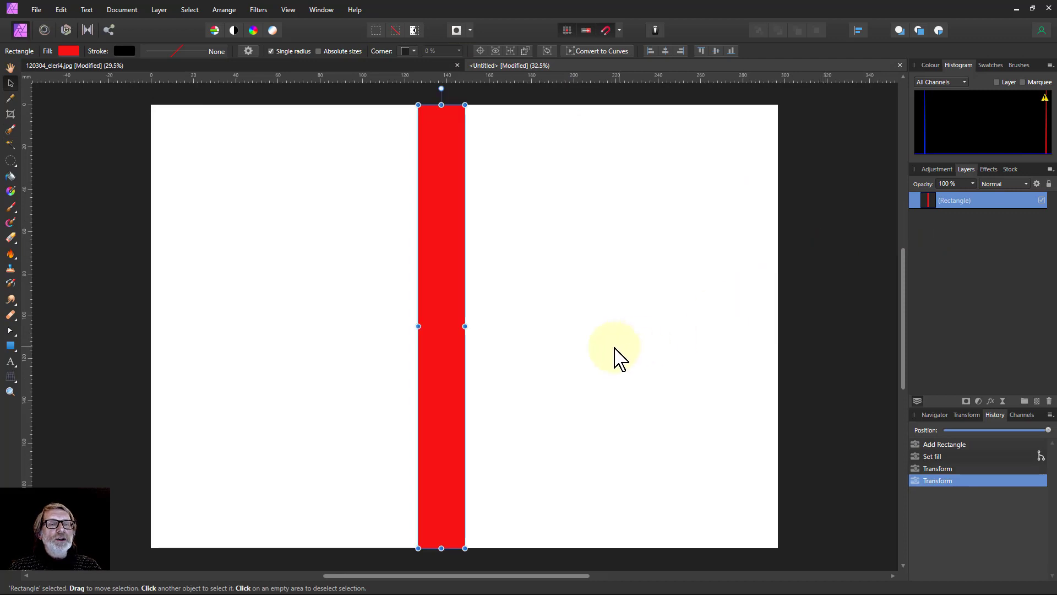
key("ctrl+v")
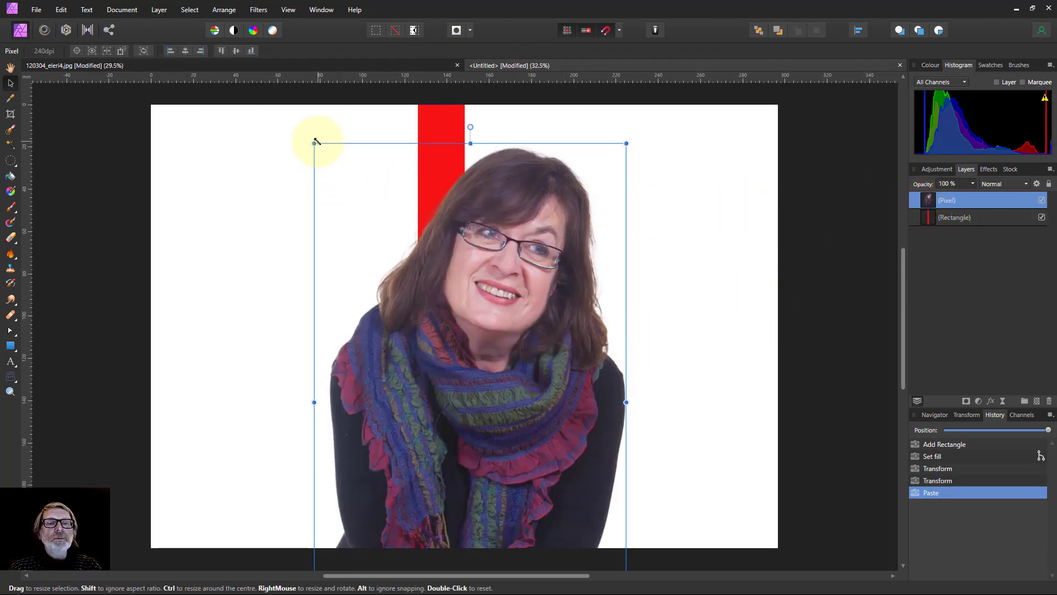
left_click_drag(314, 143, 491, 468)
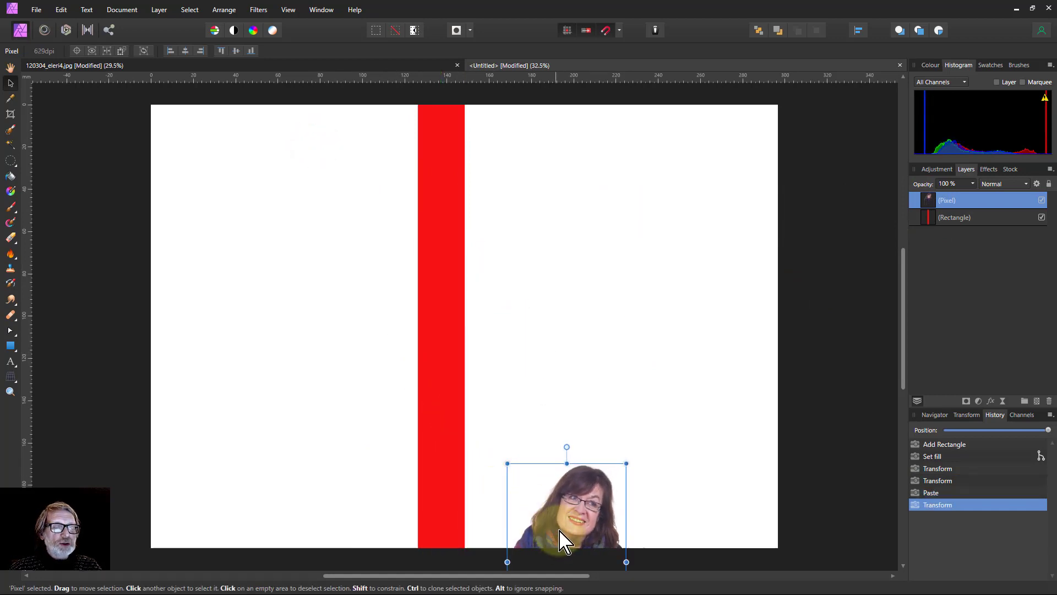
left_click_drag(584, 505, 647, 304)
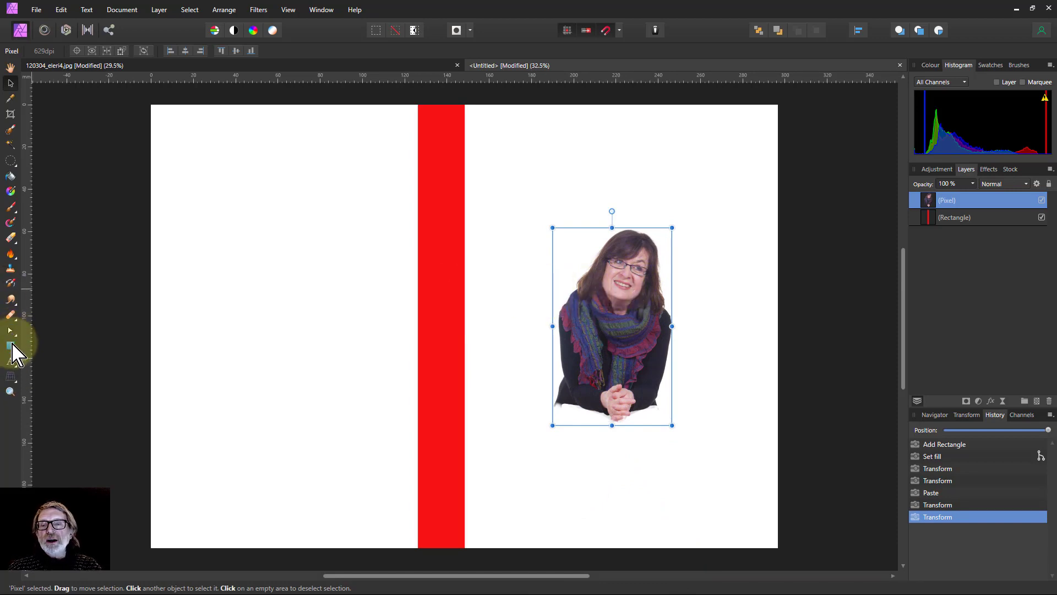
Step: Draw a red heart over the photo with a shallow top notch
left_click(8, 351)
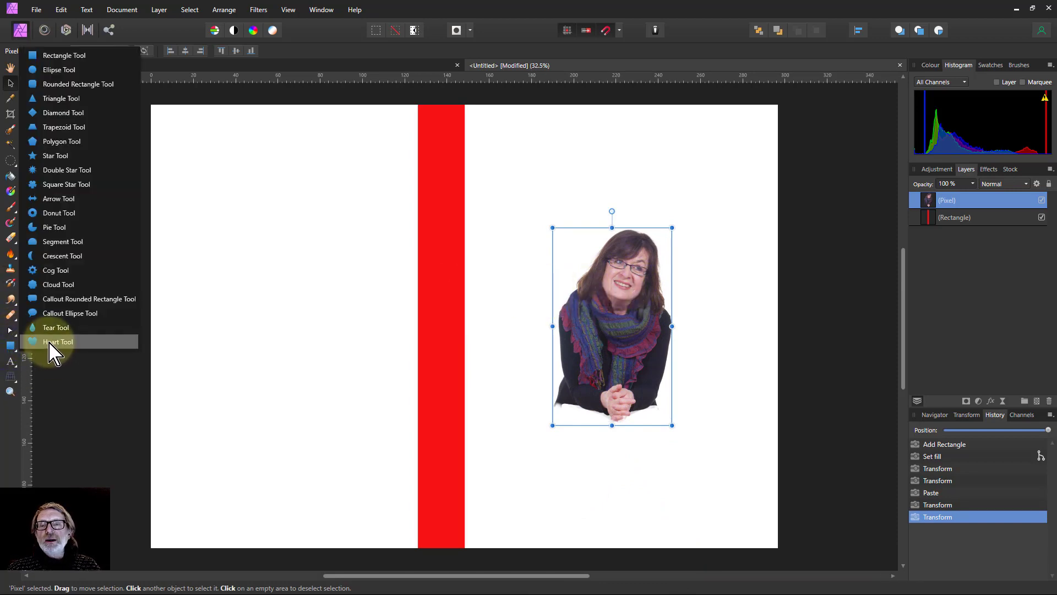
left_click(55, 342)
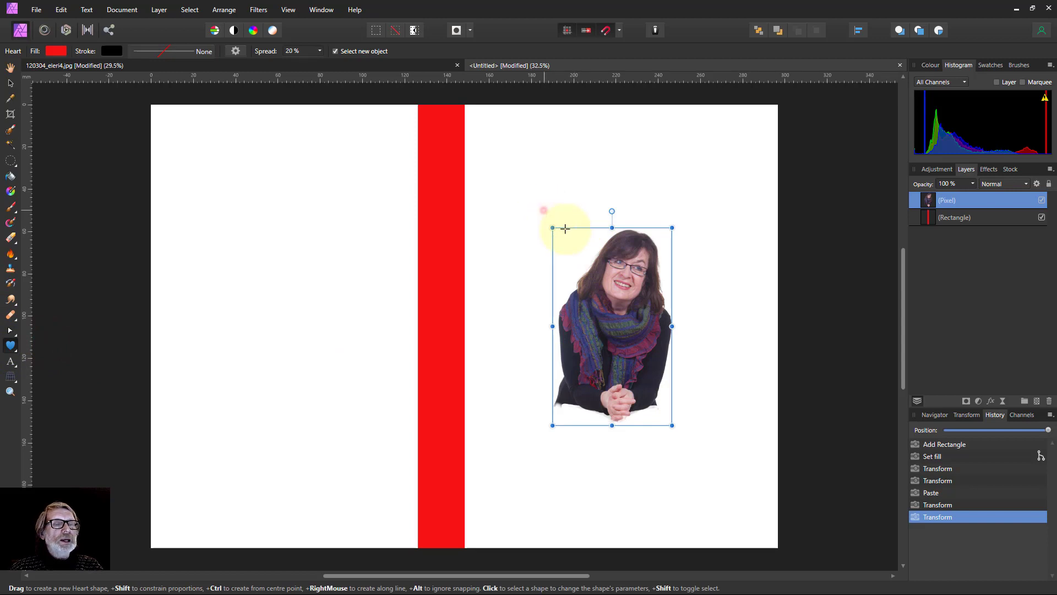
left_click_drag(566, 229, 709, 403)
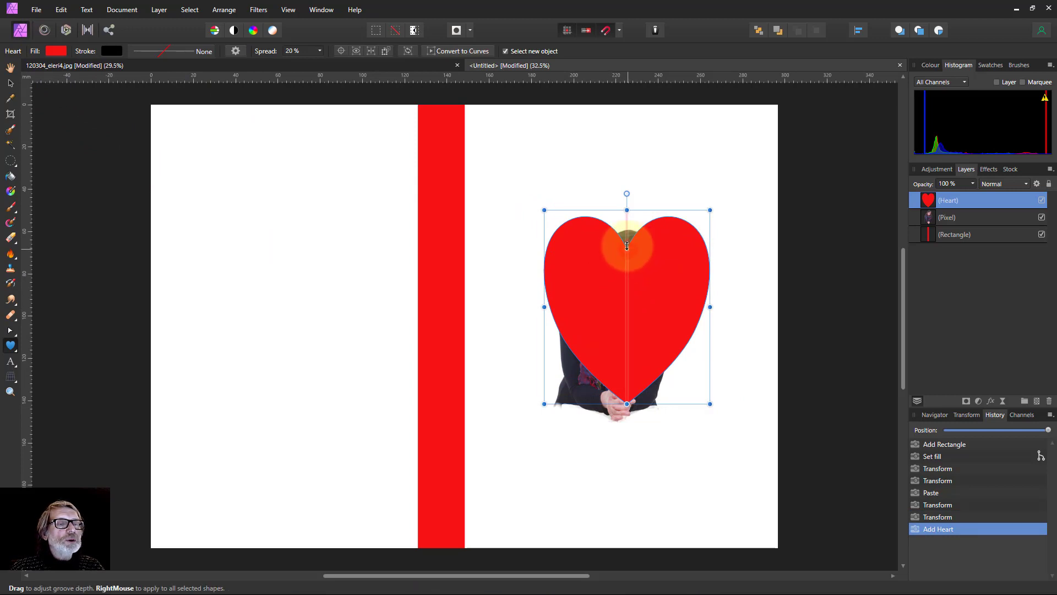
left_click_drag(627, 245, 626, 229)
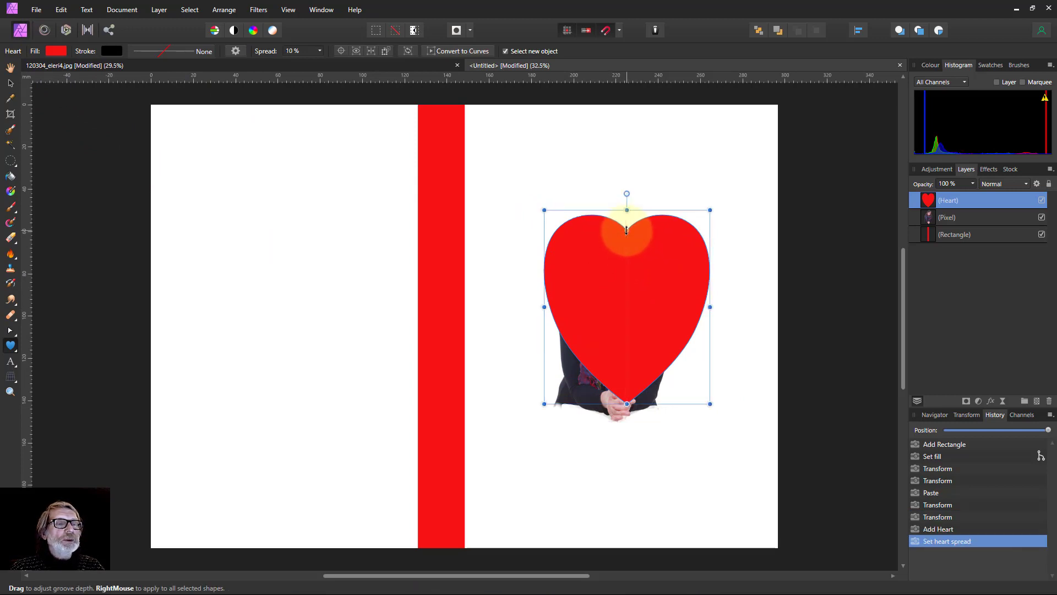
Step: Enlarge the heart and reposition it over the photo
left_click(11, 84)
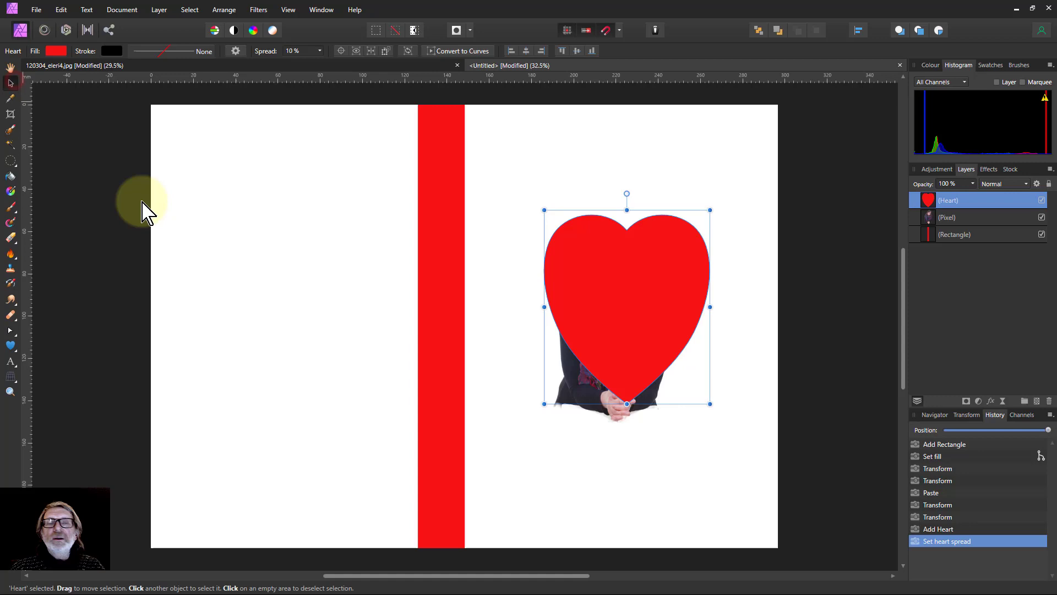
left_click_drag(632, 318, 604, 310)
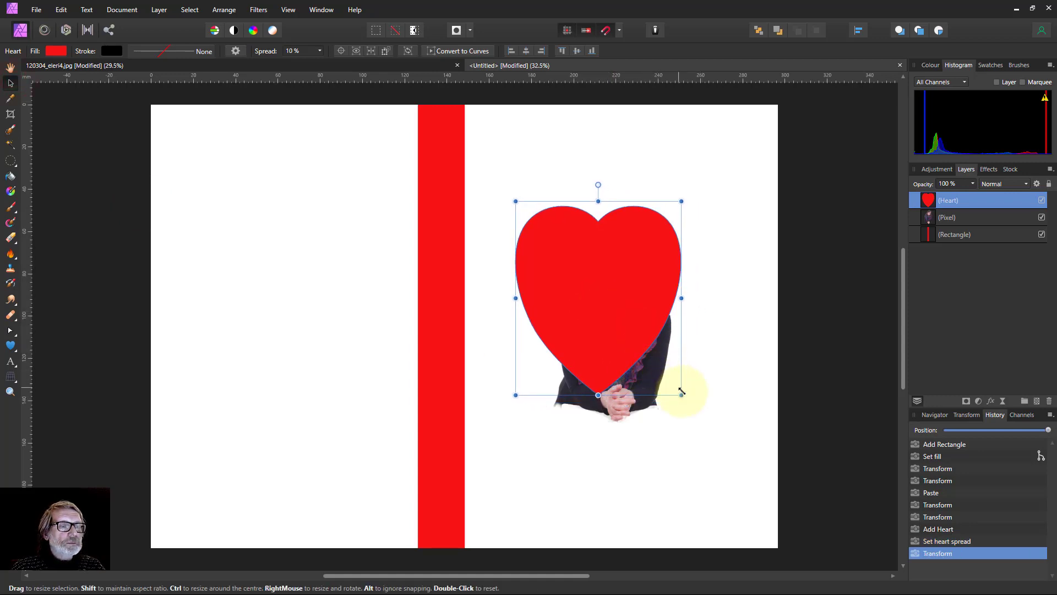
left_click_drag(690, 401, 742, 444)
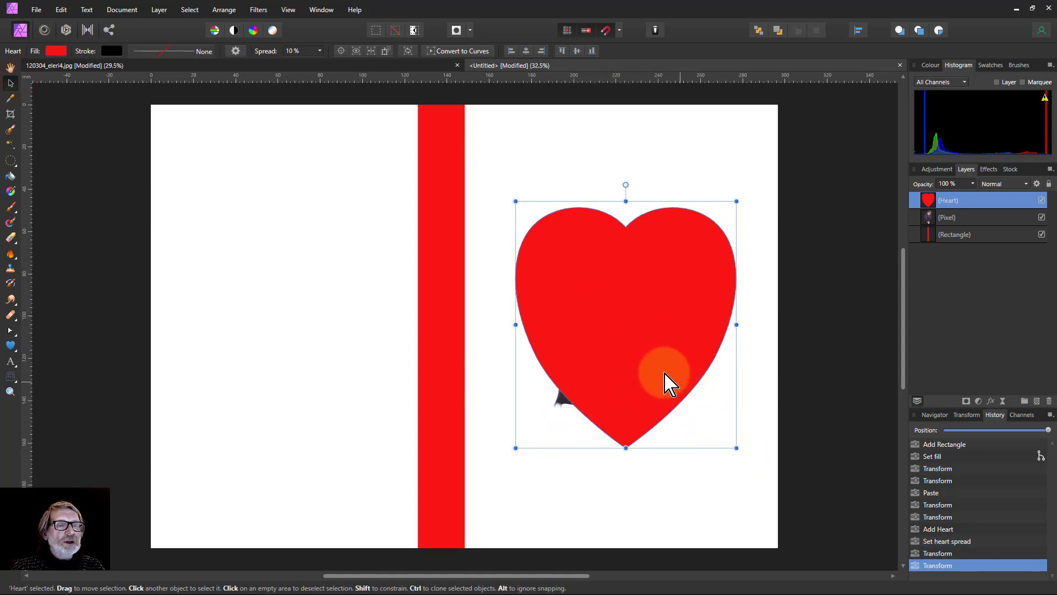
left_click_drag(663, 378, 623, 354)
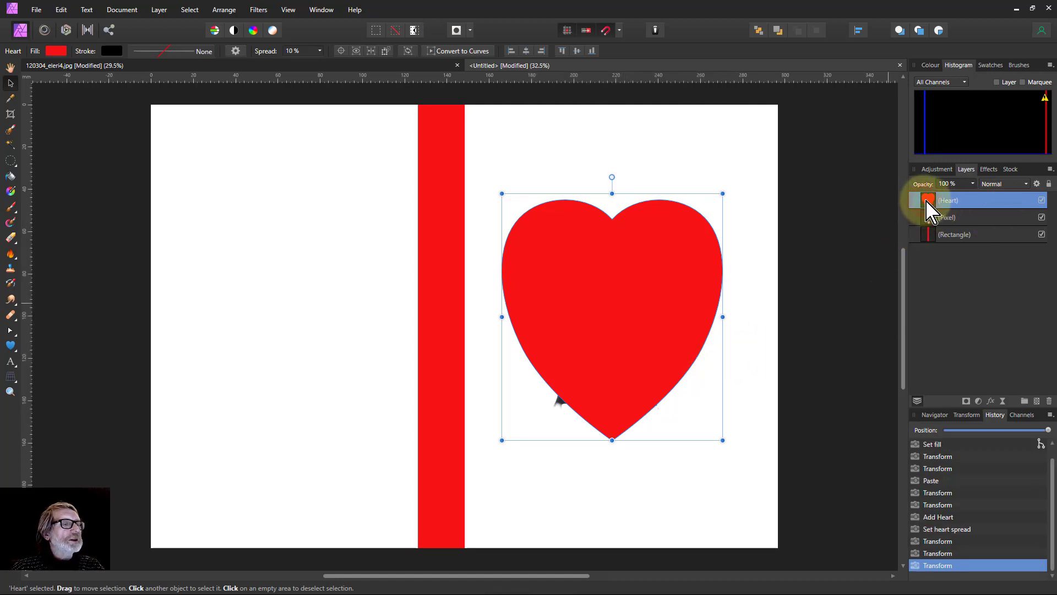
Step: Move the heart behind the photo, then enlarge the photo and lower it inside the heart
left_click_drag(927, 202, 904, 226)
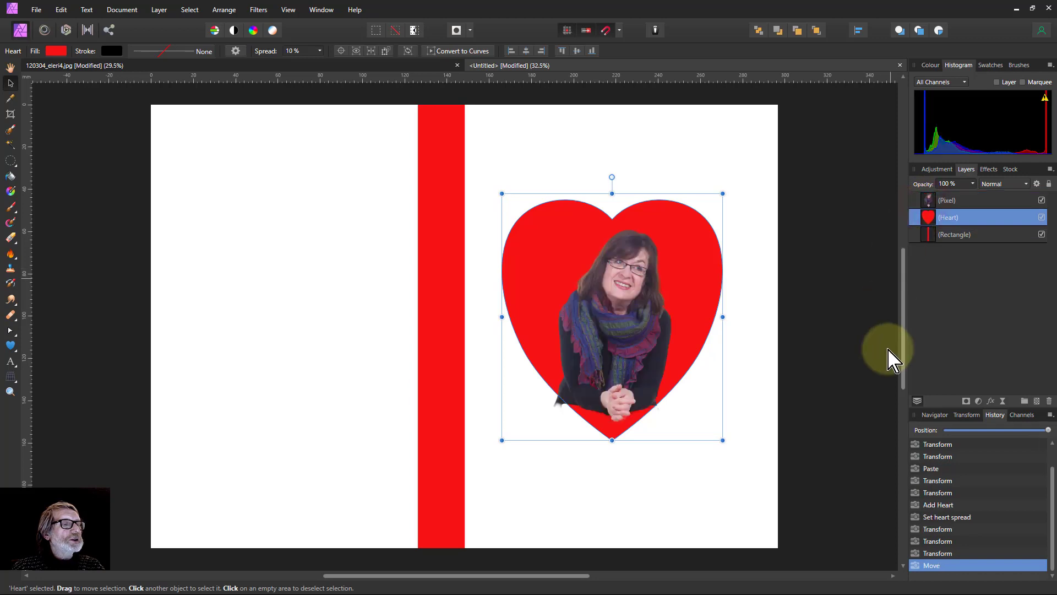
left_click(622, 356)
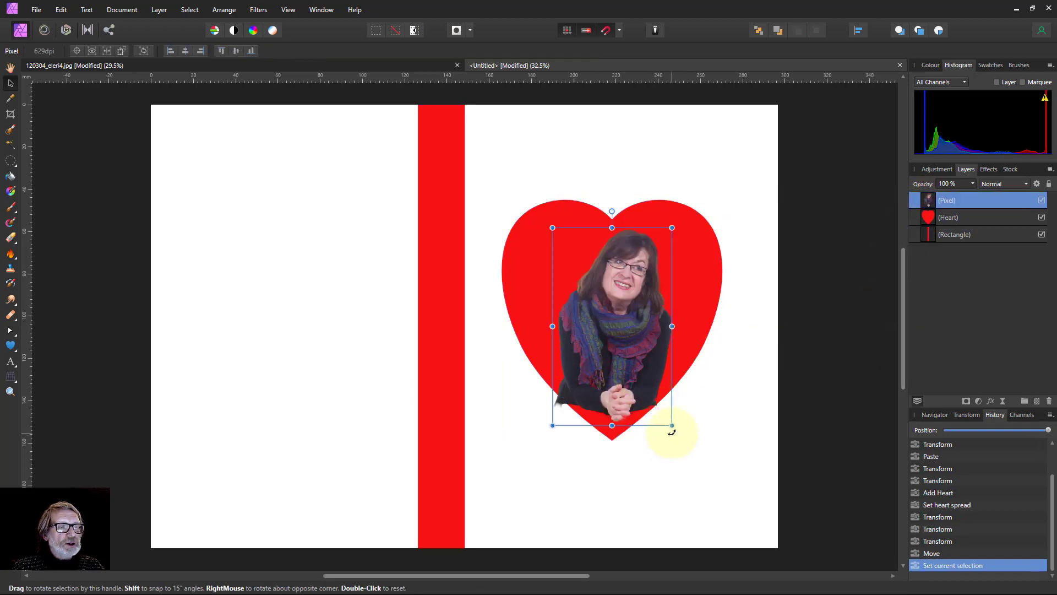
left_click_drag(672, 425, 704, 478)
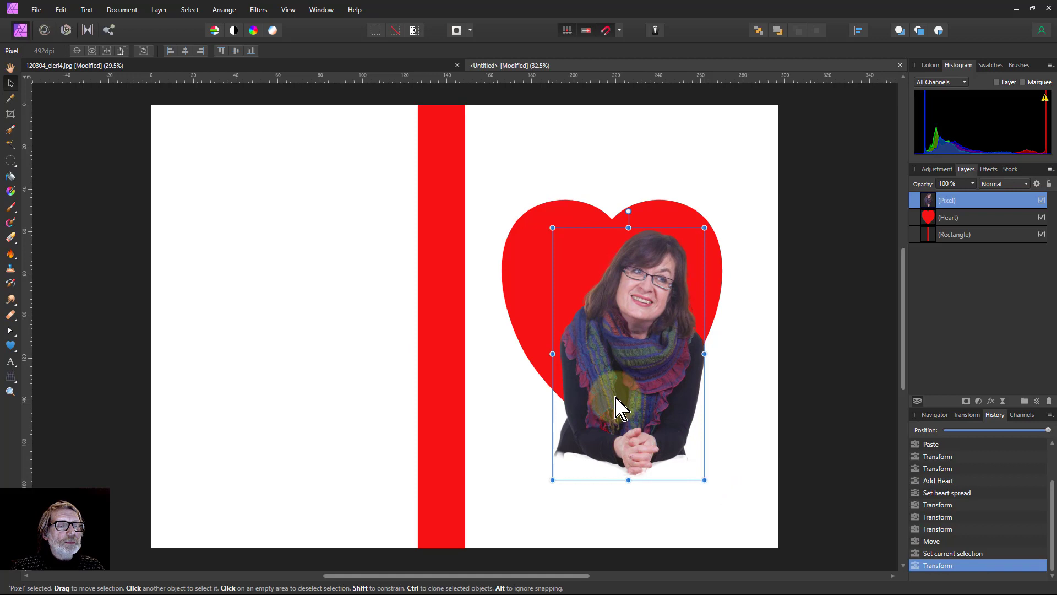
left_click_drag(619, 406, 600, 417)
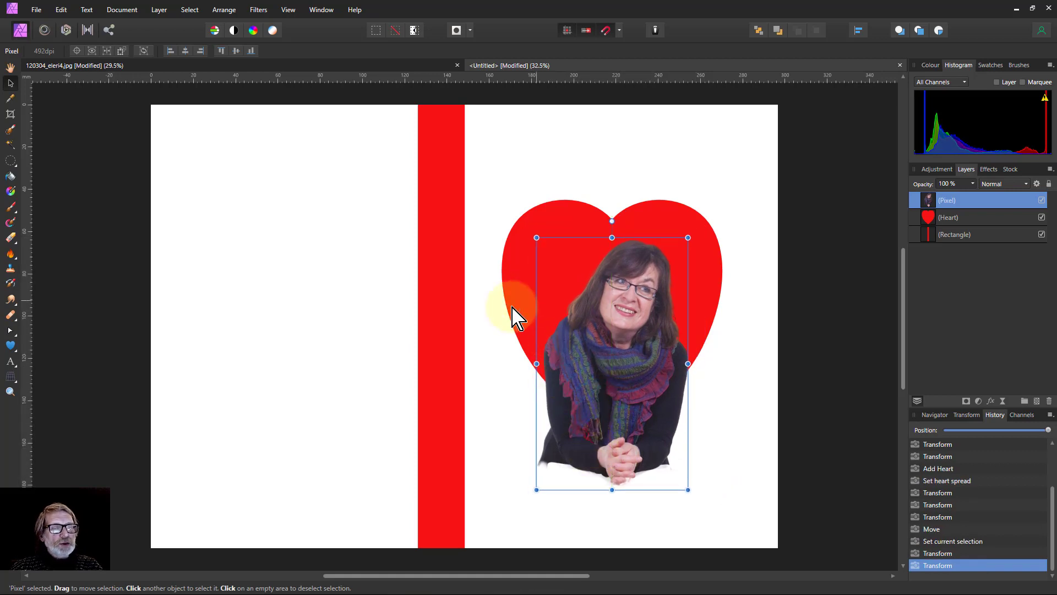
Step: Duplicate the heart and clip the photo inside the copy
left_click(929, 218)
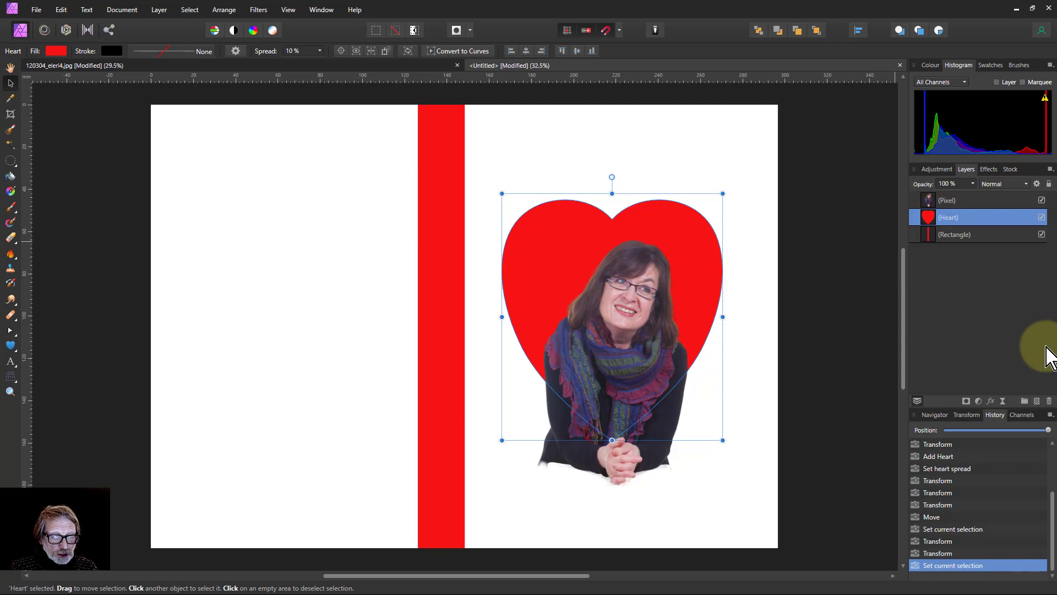
key("ctrl+j")
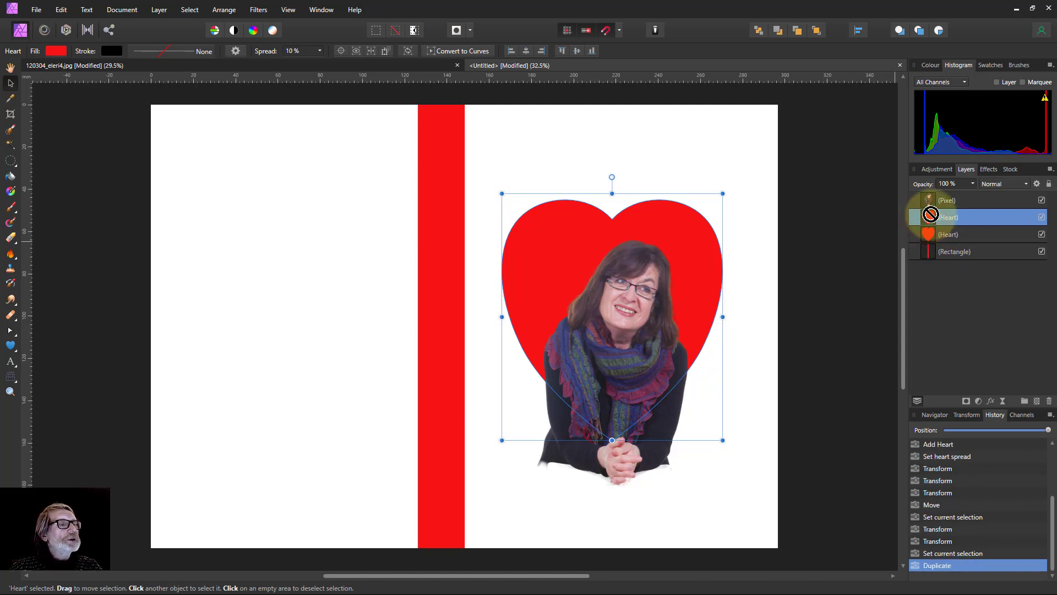
left_click_drag(938, 208, 939, 207)
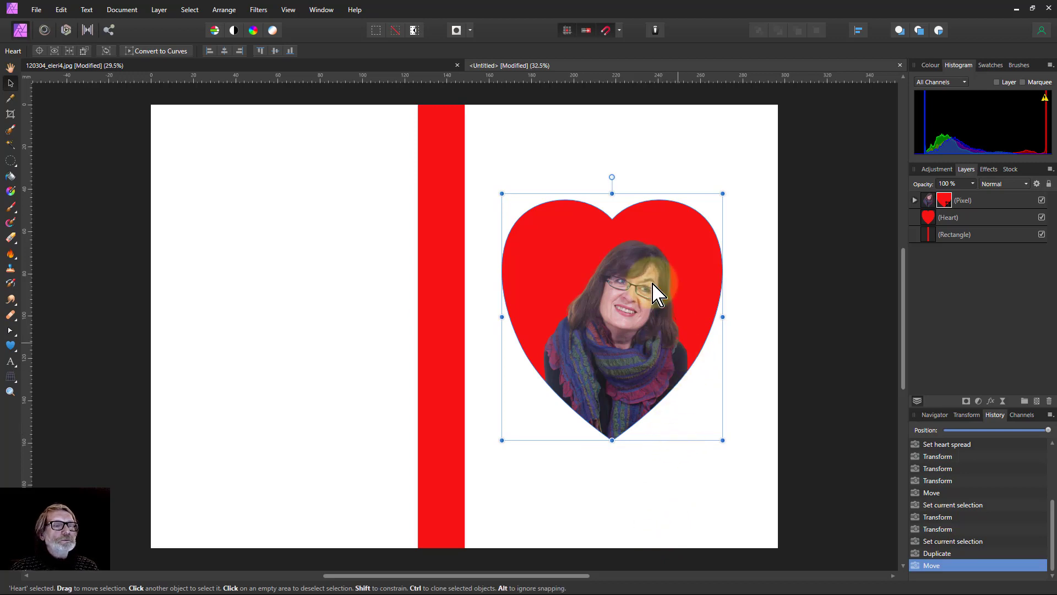
Step: Move the heart and photo right together, then deselect
left_click(931, 201)
left_click(926, 219, "shift")
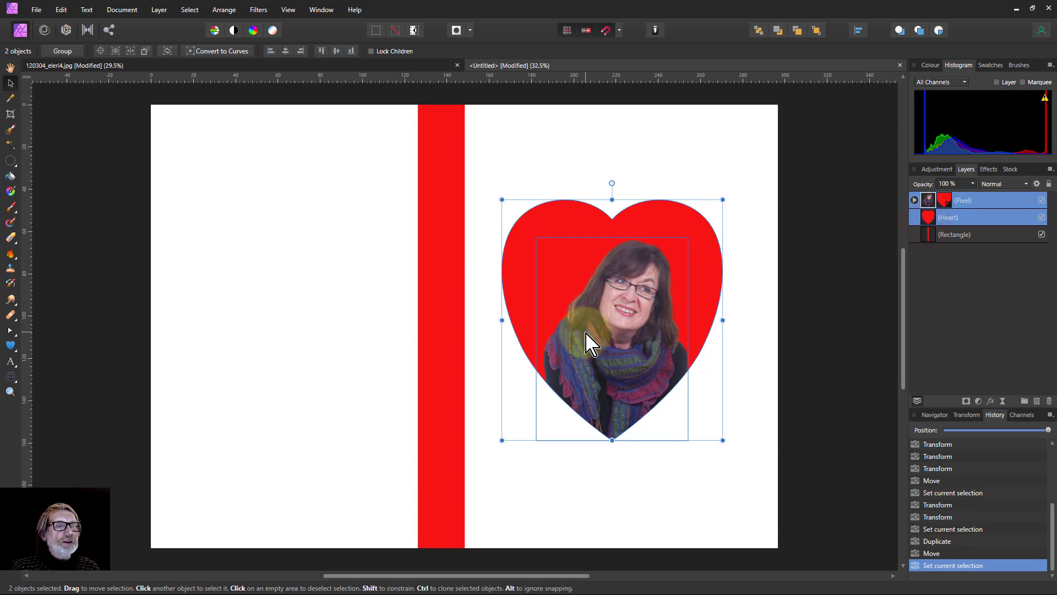
left_click_drag(589, 333, 596, 333)
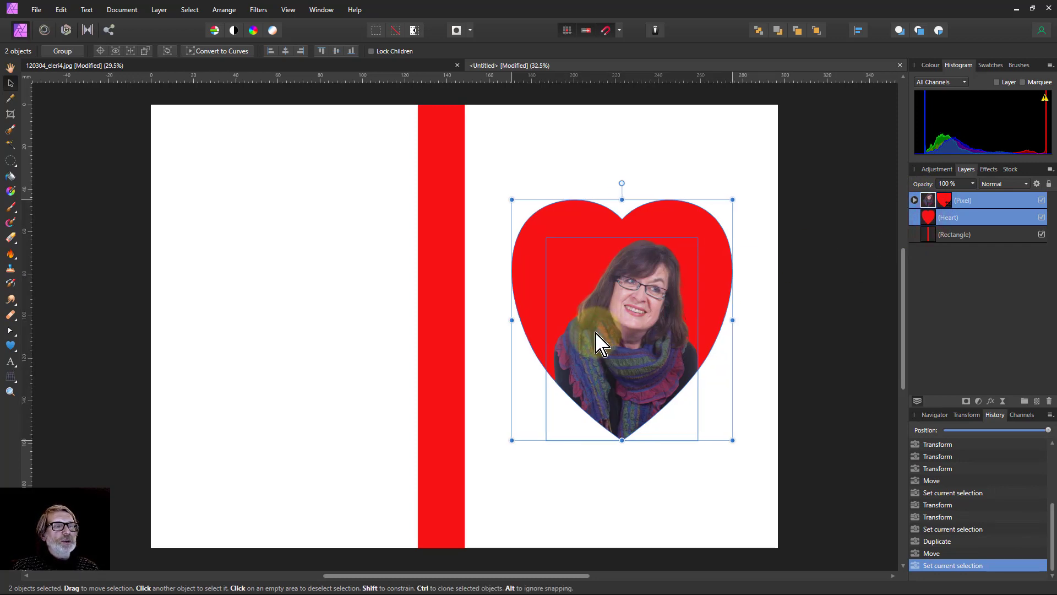
left_click_drag(597, 341, 600, 343)
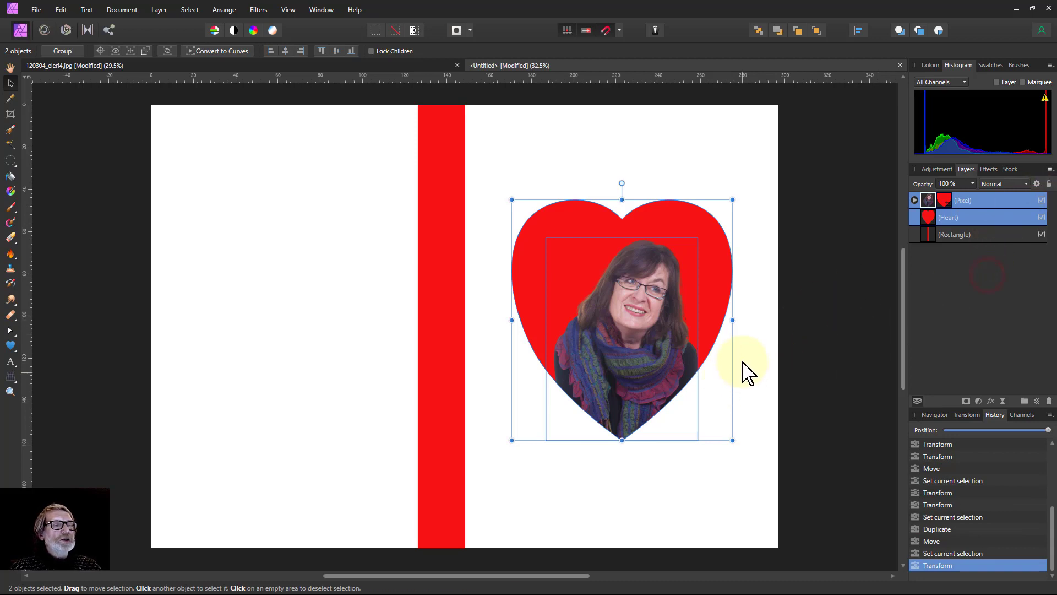
left_click(515, 479)
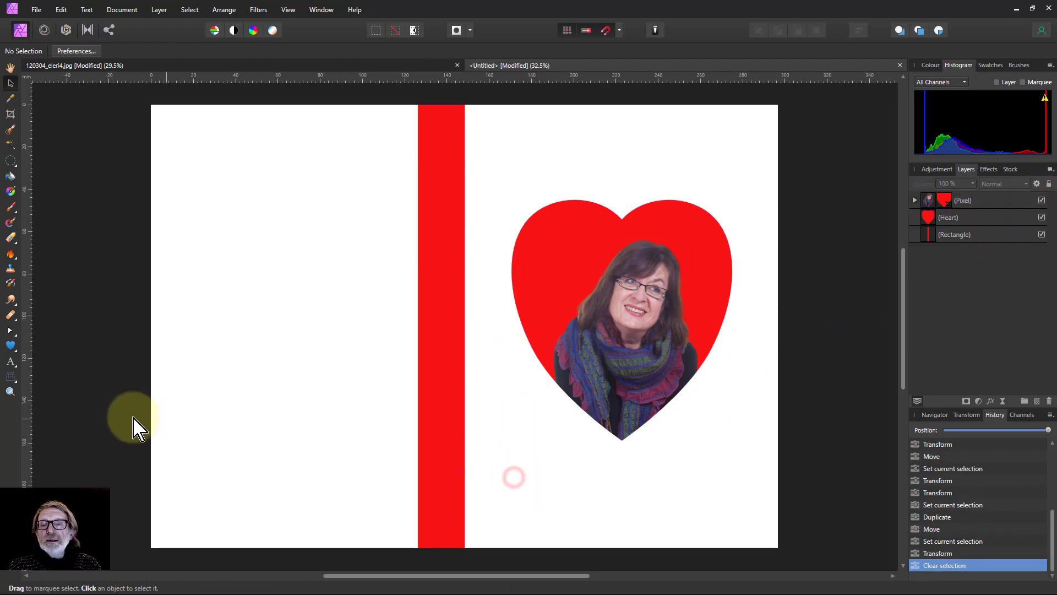
Step: Turn the heart's outline into a text path starting with the word 'What'
left_click(11, 363)
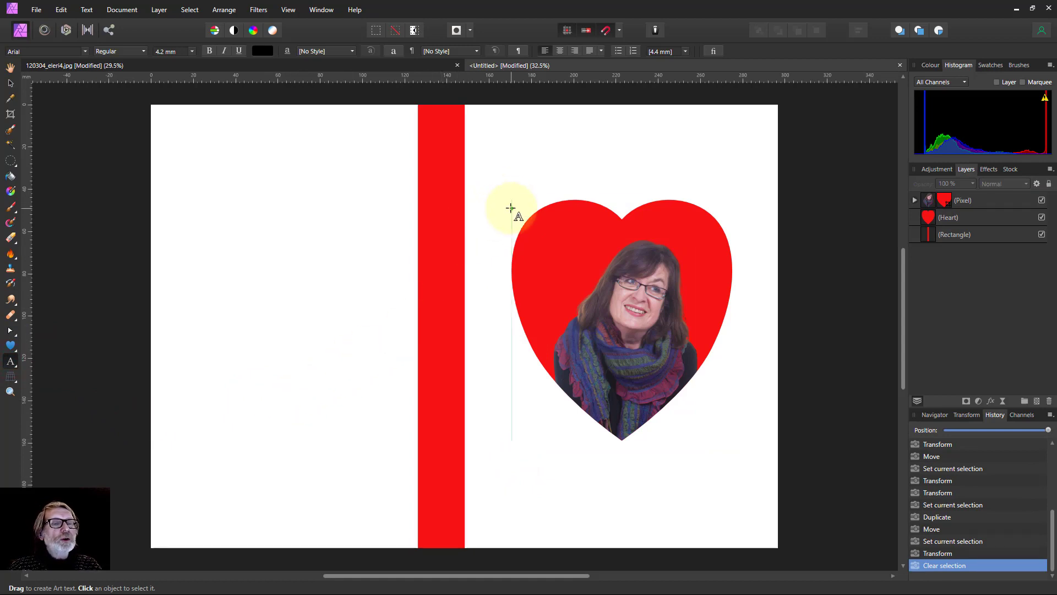
left_click(929, 219)
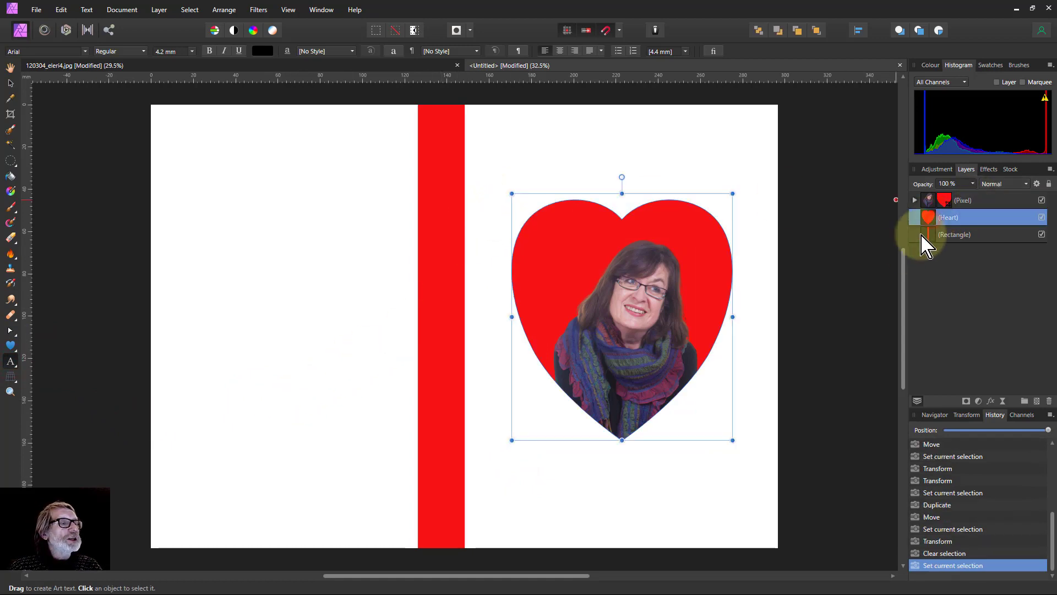
left_click(528, 212)
type("What")
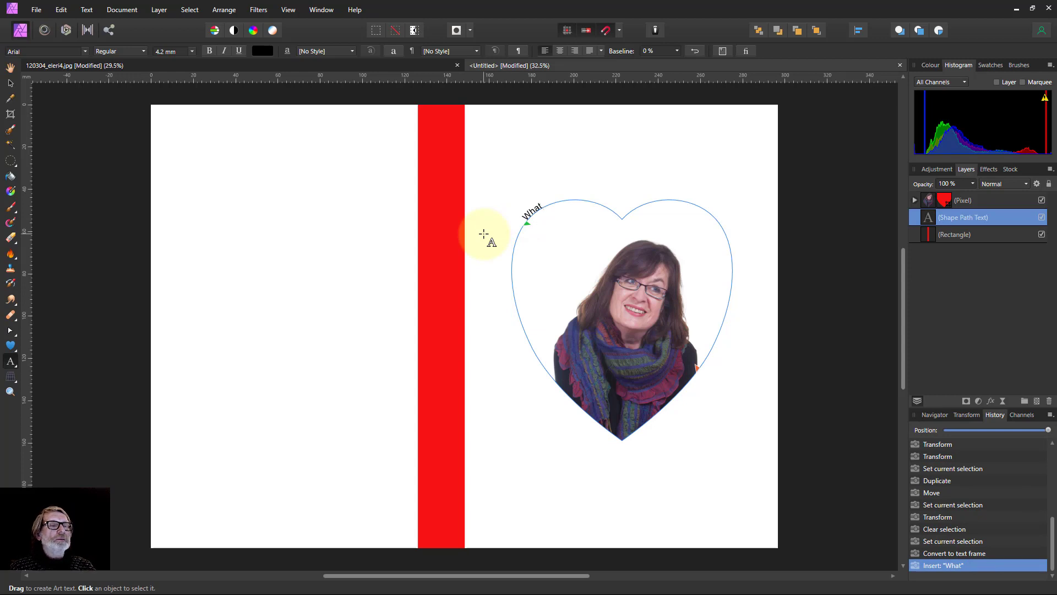
key("Escape")
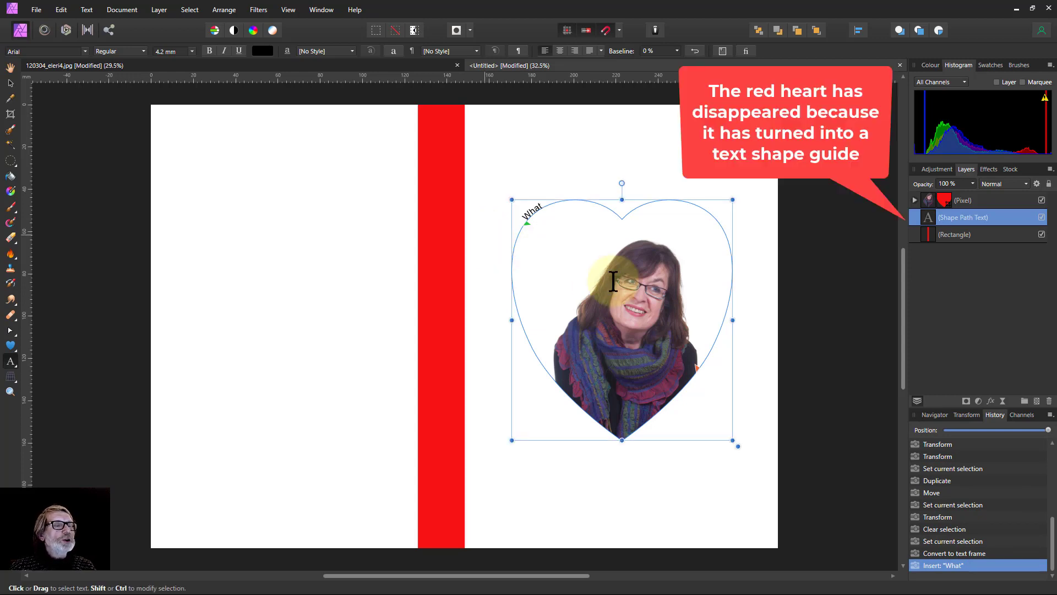
Step: Duplicate the heart shape beneath the photo so it shows red, then select 'What'
left_click(914, 200)
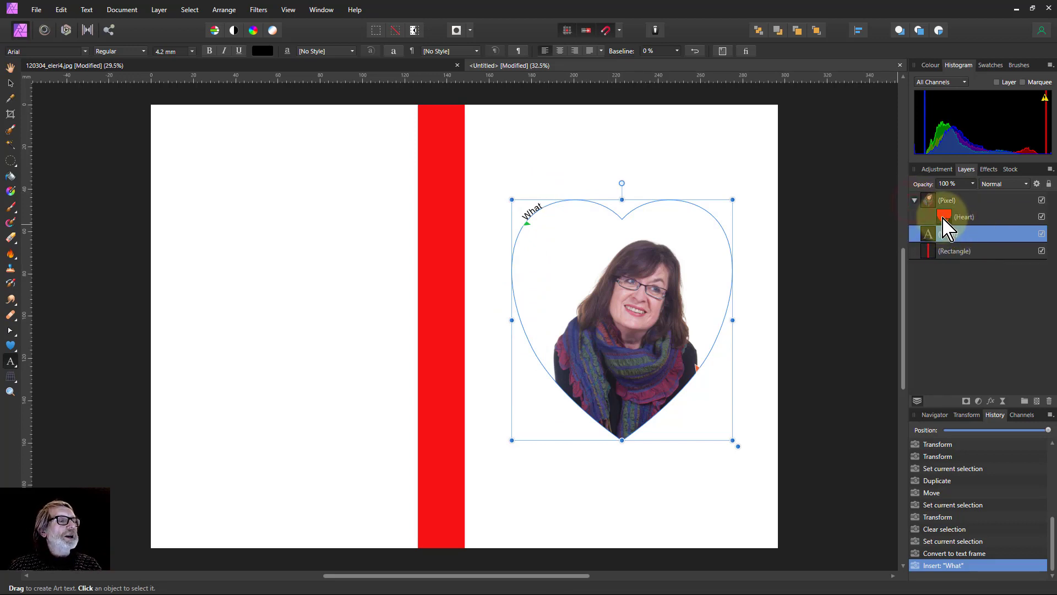
left_click(945, 217)
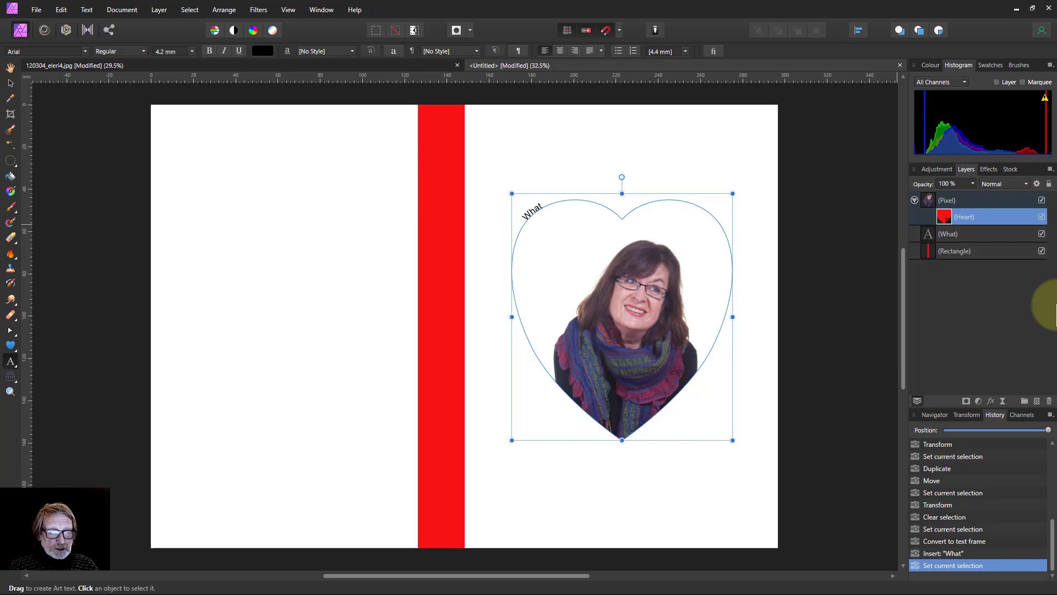
key("ctrl+j")
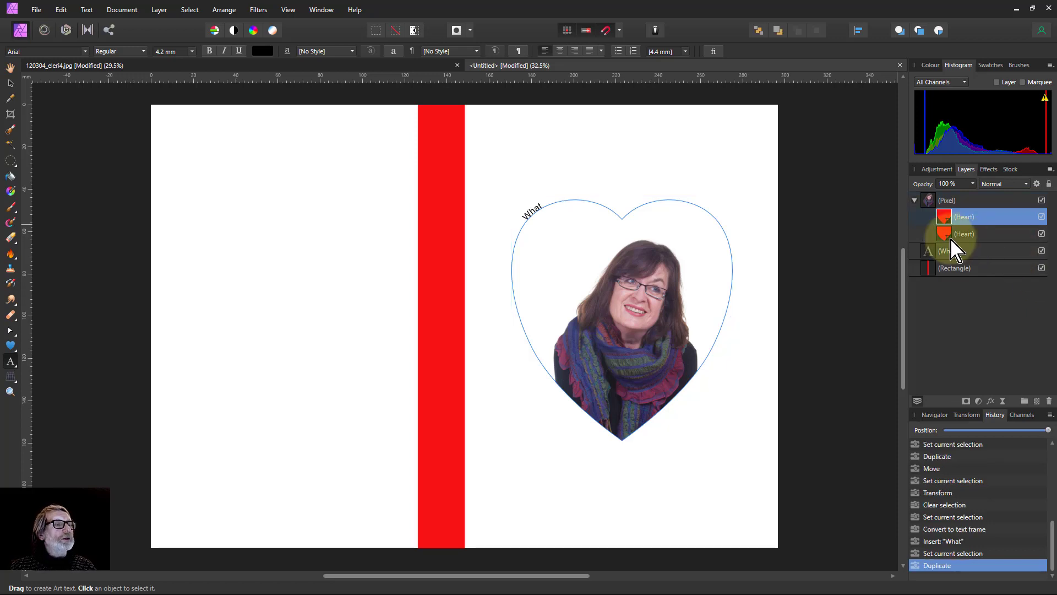
left_click(947, 237)
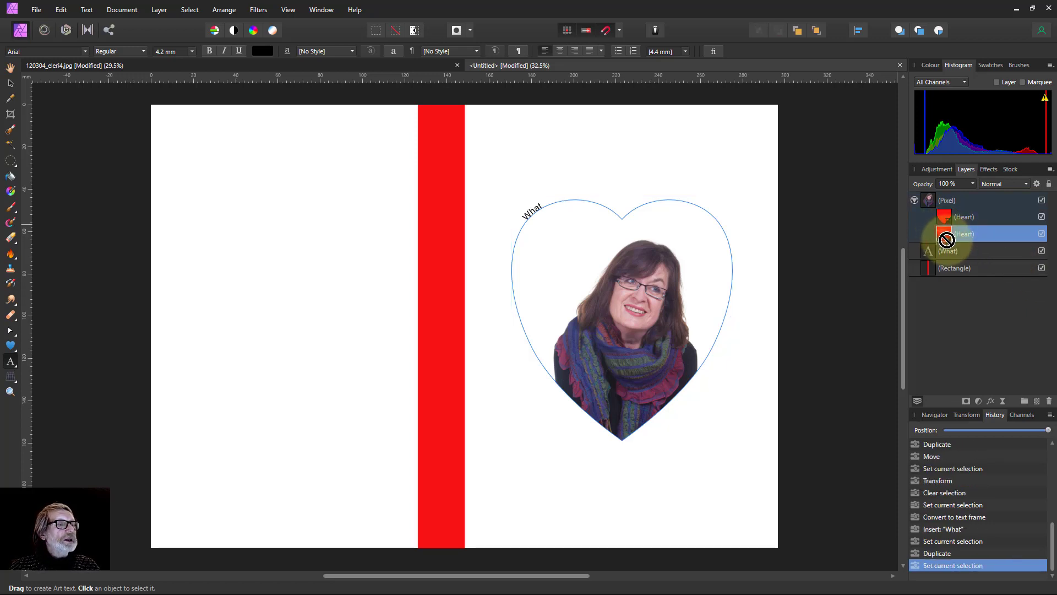
left_click_drag(945, 238, 923, 265)
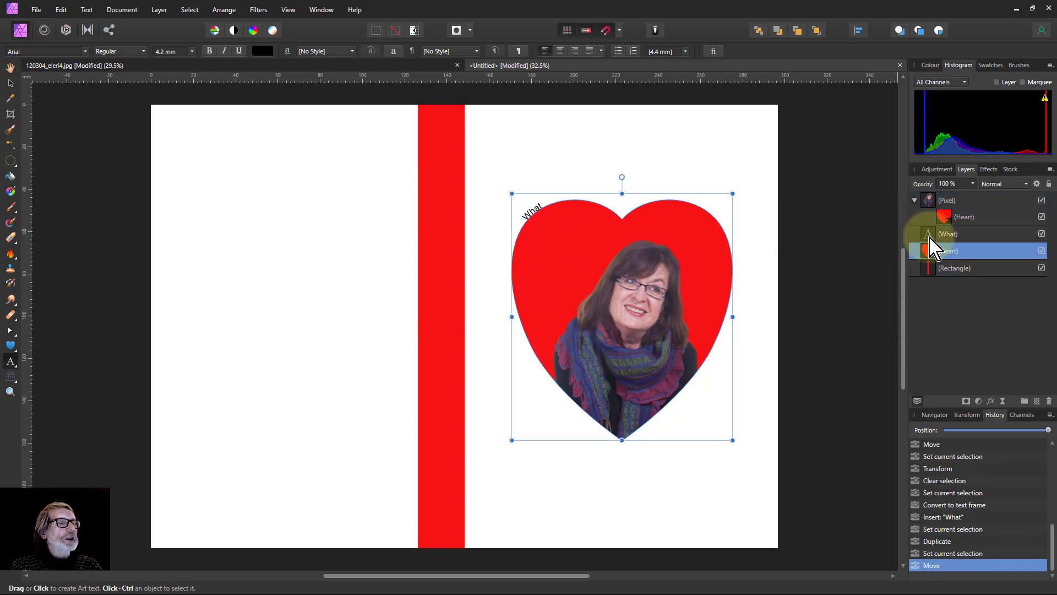
left_click(938, 234)
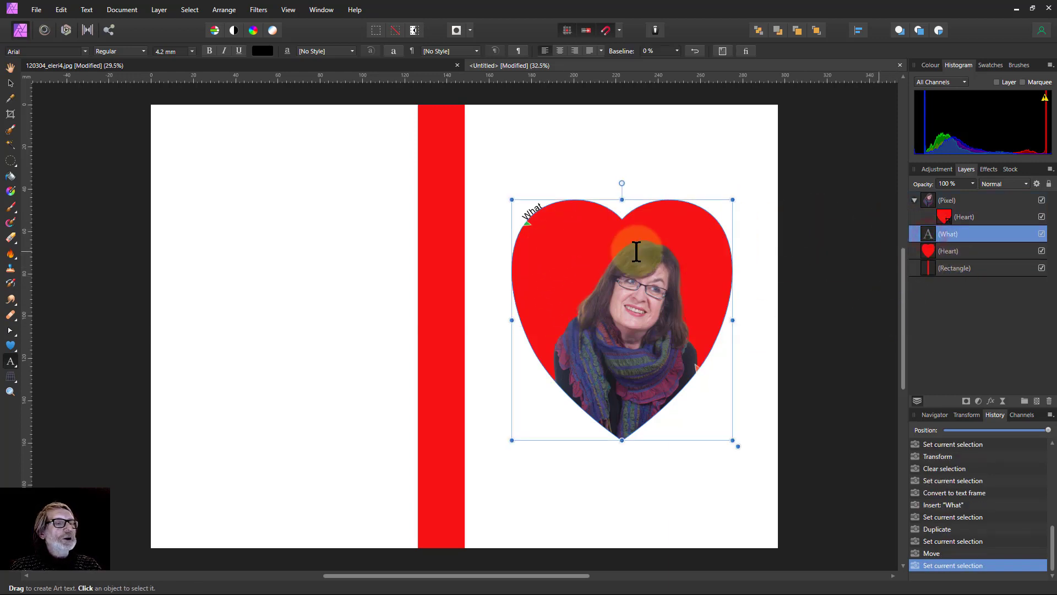
double_click(531, 210)
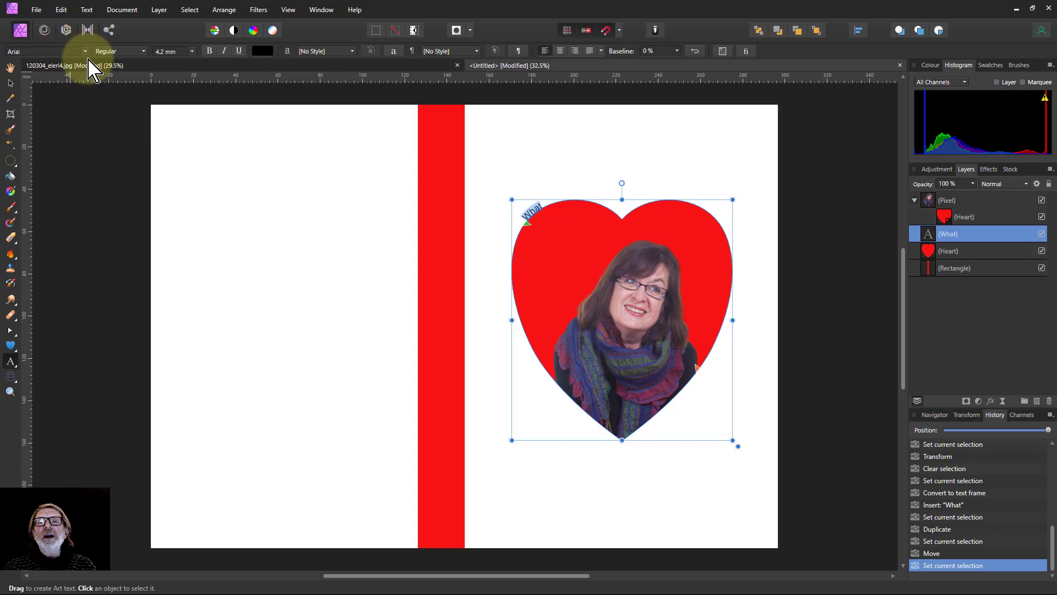
Step: Set the curved 'What' text to Book Antiqua at 10.6 mm
left_click(192, 52)
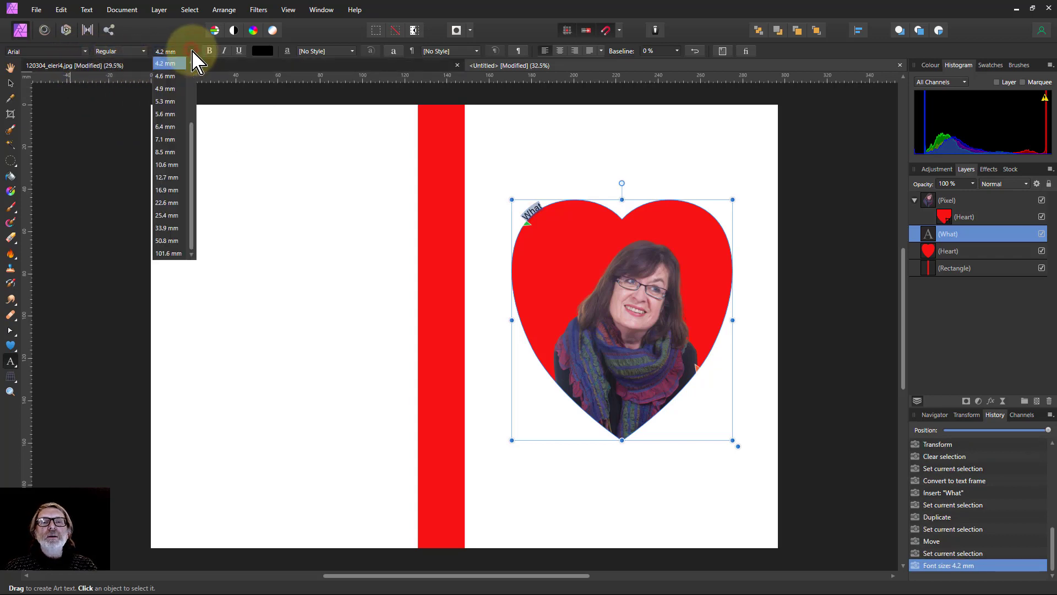
left_click(160, 165)
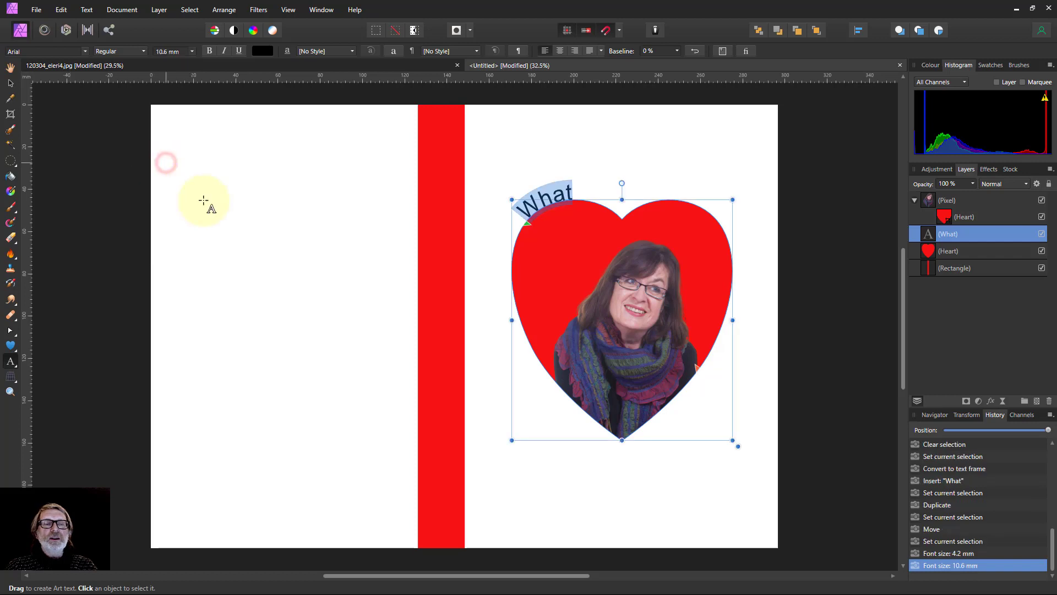
left_click(85, 52)
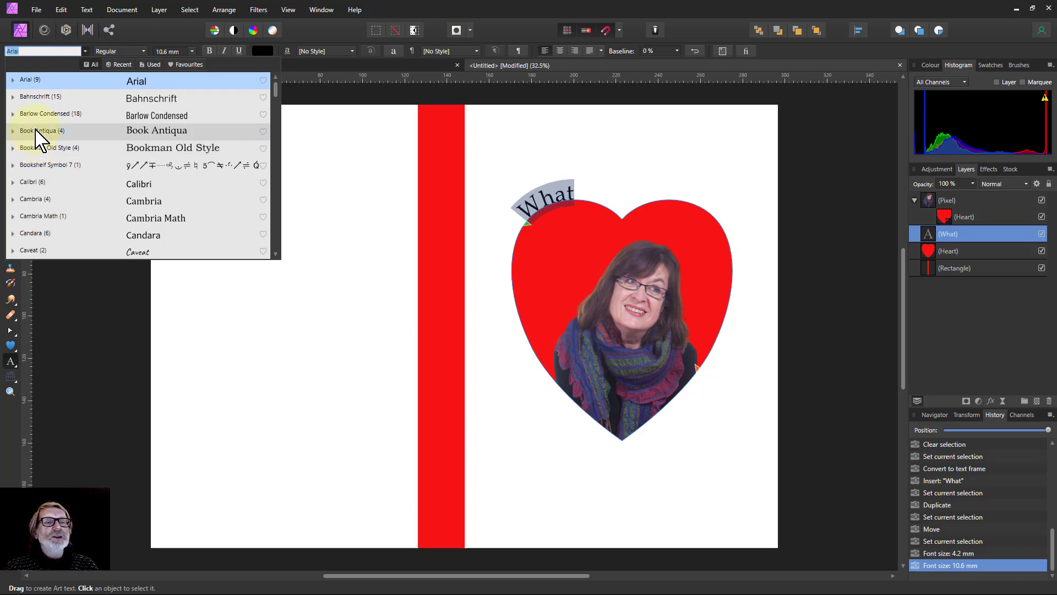
left_click(34, 132)
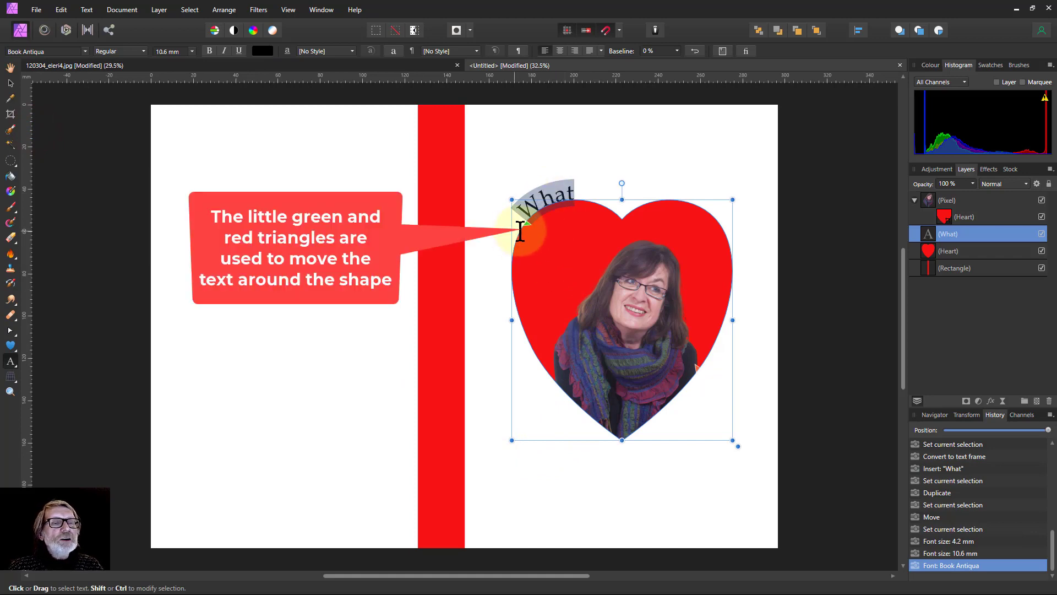
Step: Add 'inside of my heart?' after 'doing' and slide the curved text's start down the heart's left edge
left_click_drag(528, 226, 523, 265)
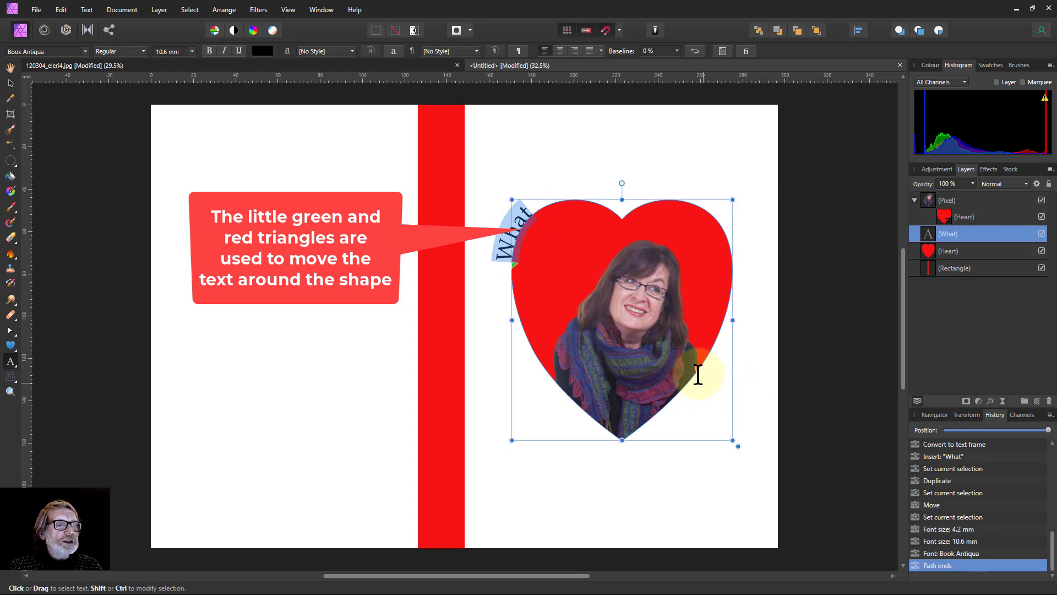
left_click(529, 214)
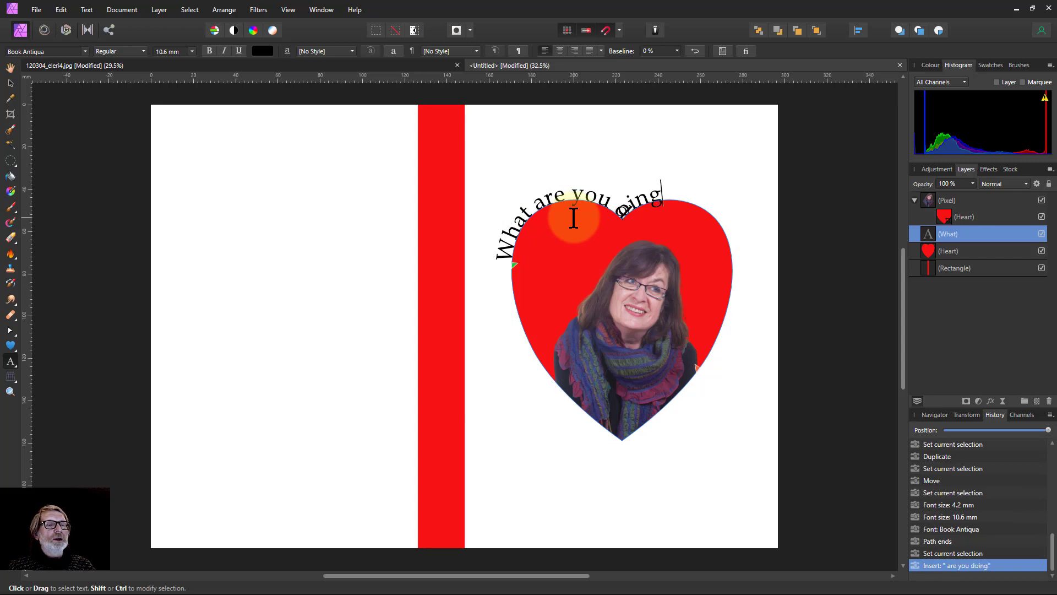
key("Escape")
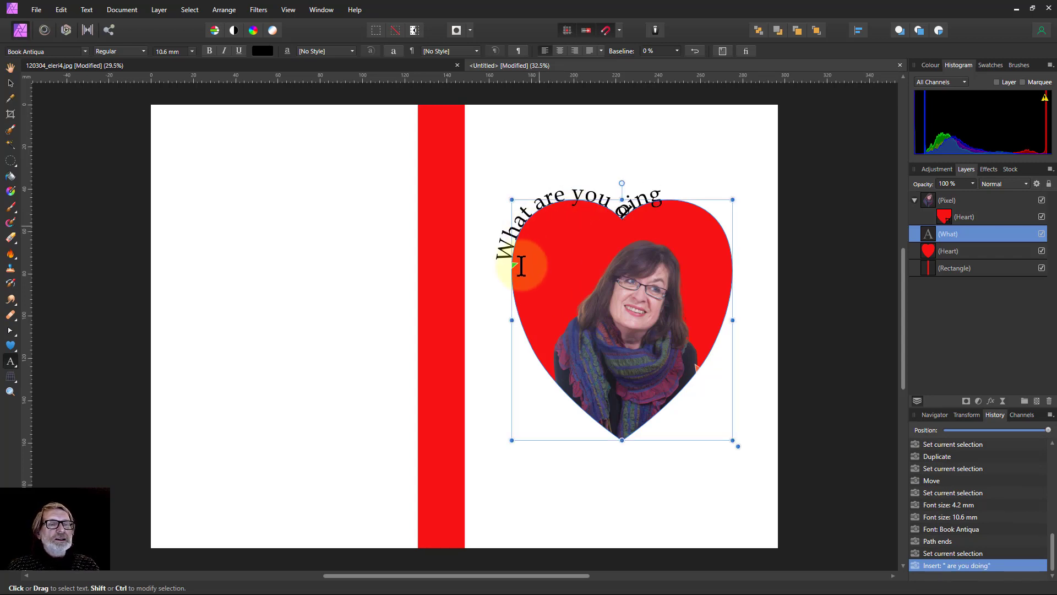
left_click_drag(514, 265, 524, 328)
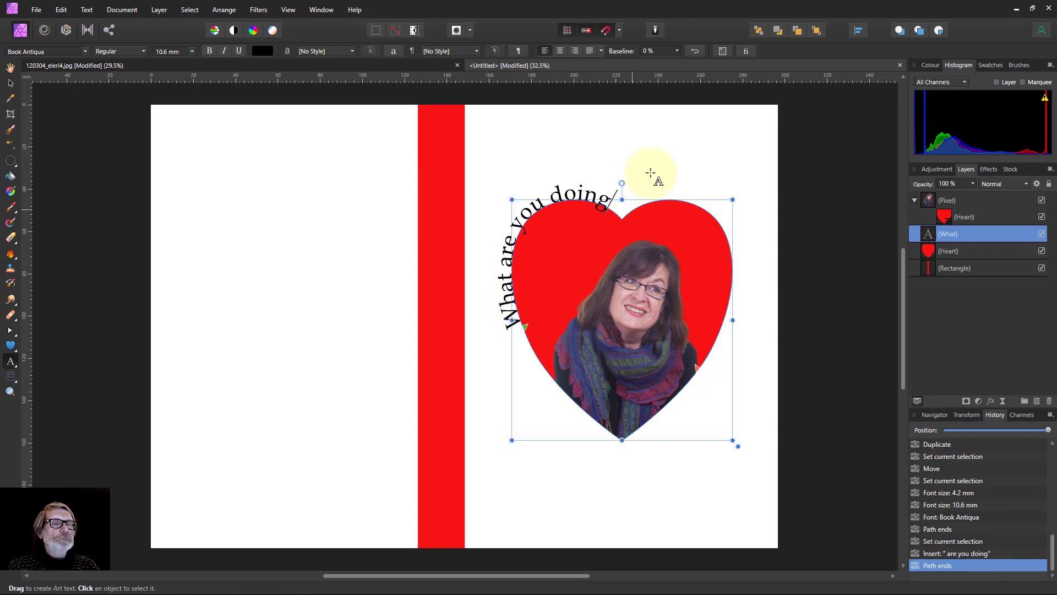
left_click(628, 201)
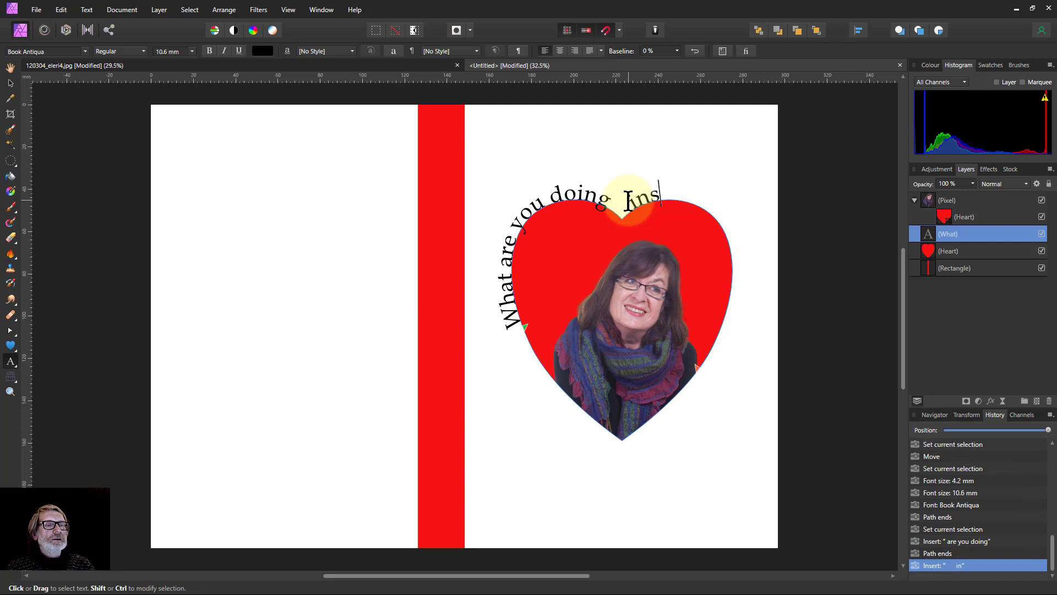
type("inside of my hea")
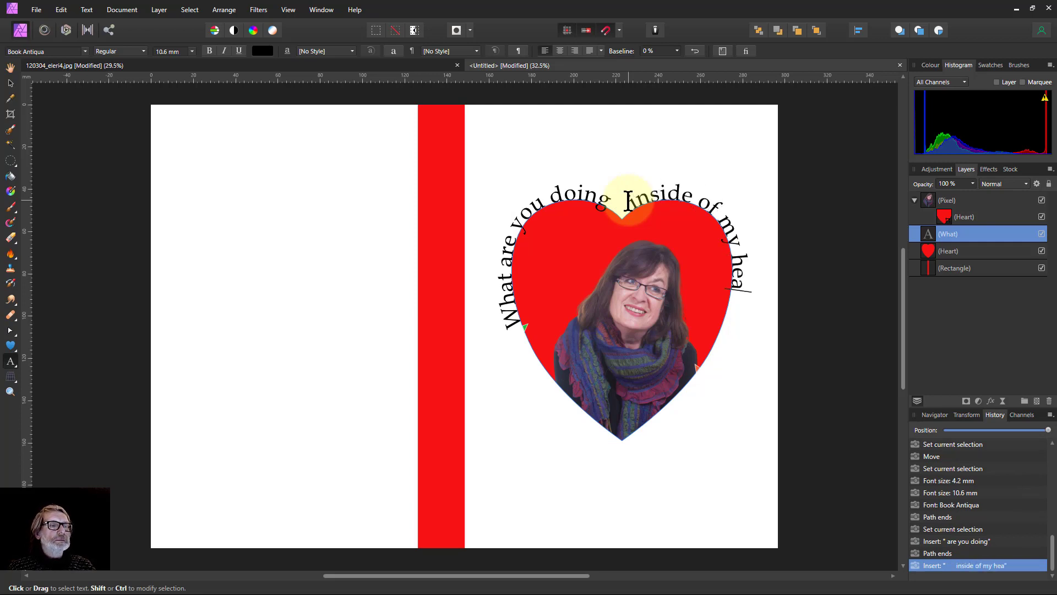
type("rt?")
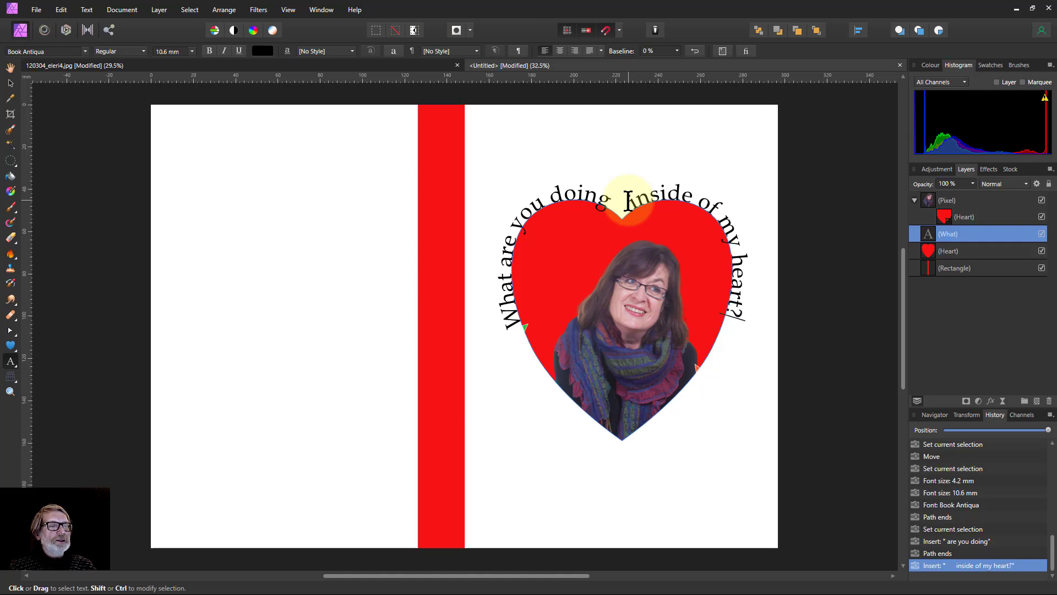
key("Escape")
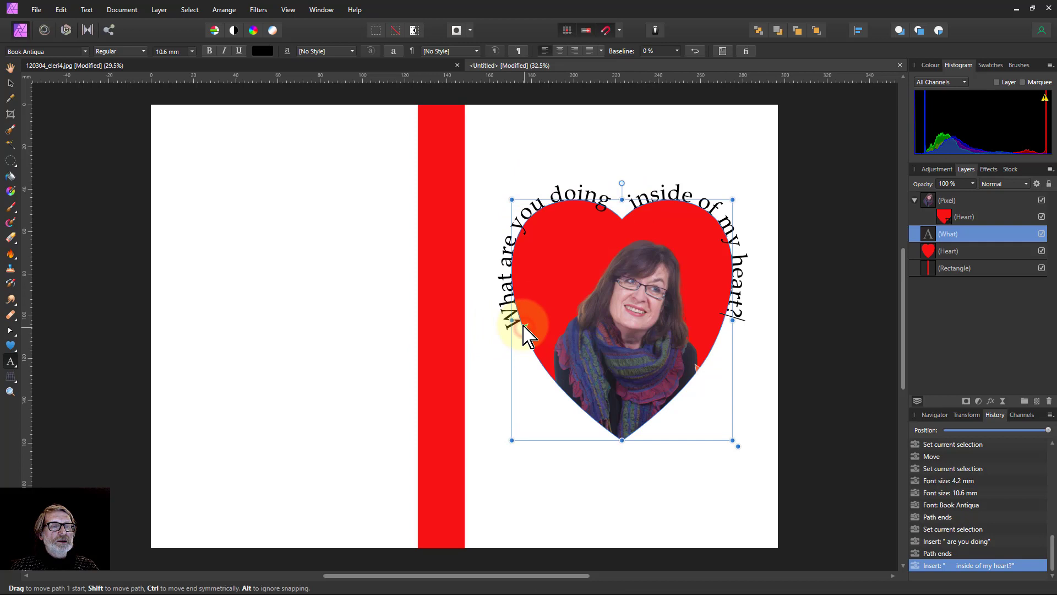
left_click_drag(528, 329, 526, 326)
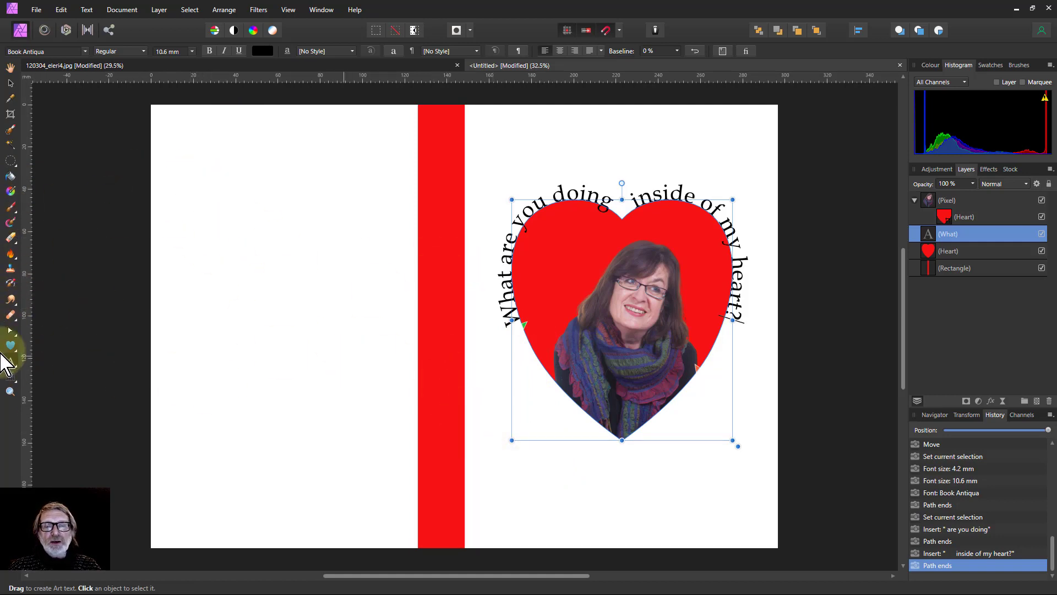
left_click(511, 471)
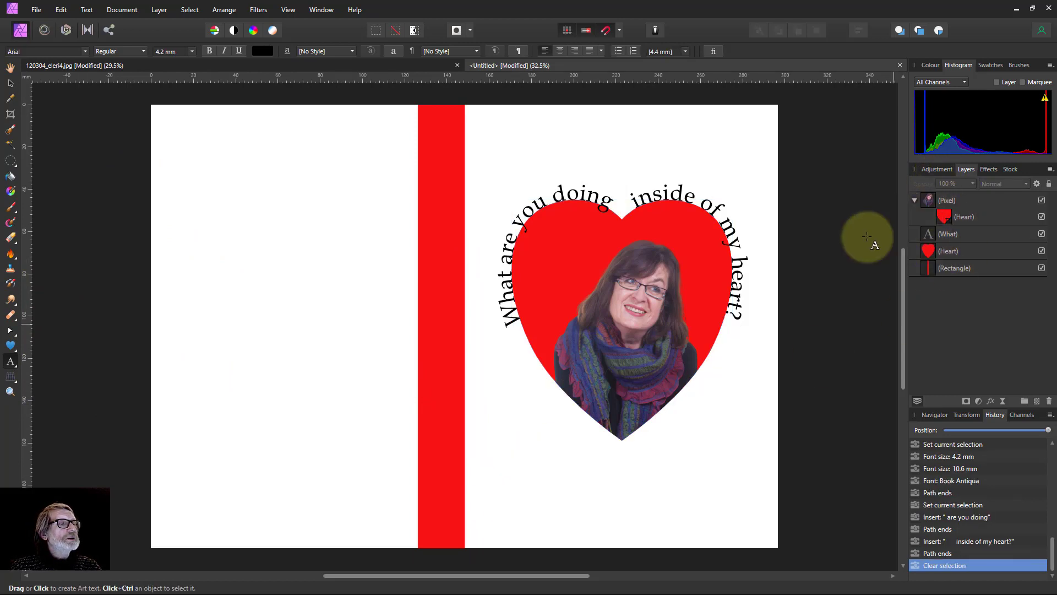
Step: Start a new text object below the heart reading 'Just looking gorgeous'
left_click_drag(512, 461, 531, 472)
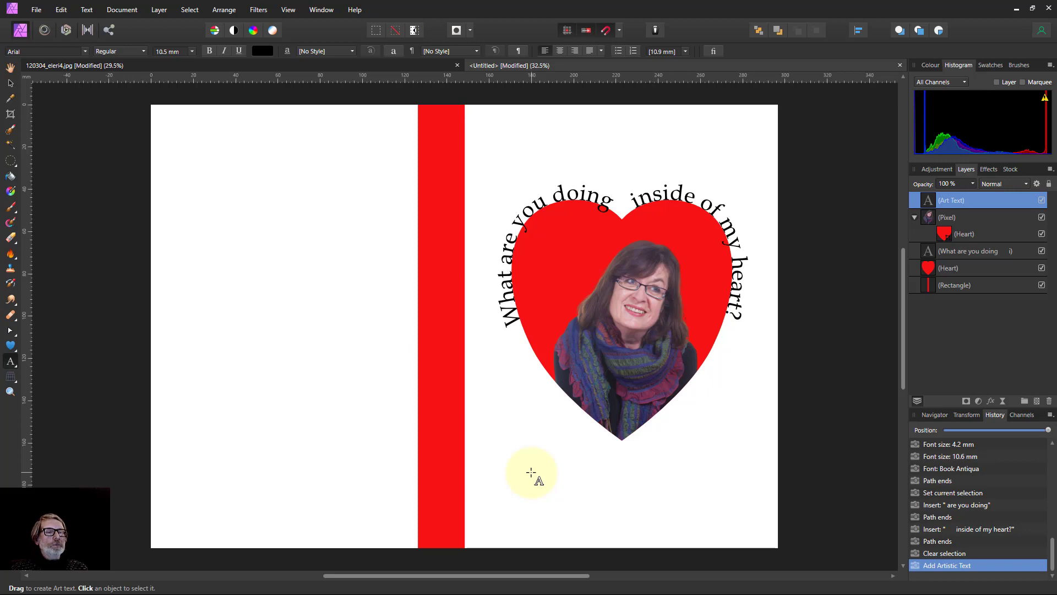
type("Ju")
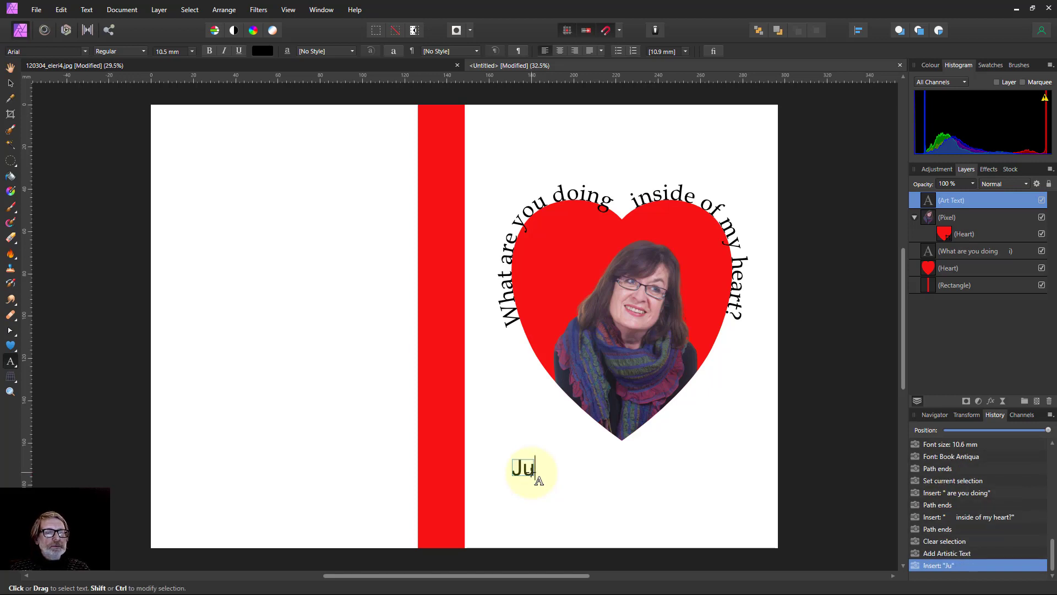
type("st looking ")
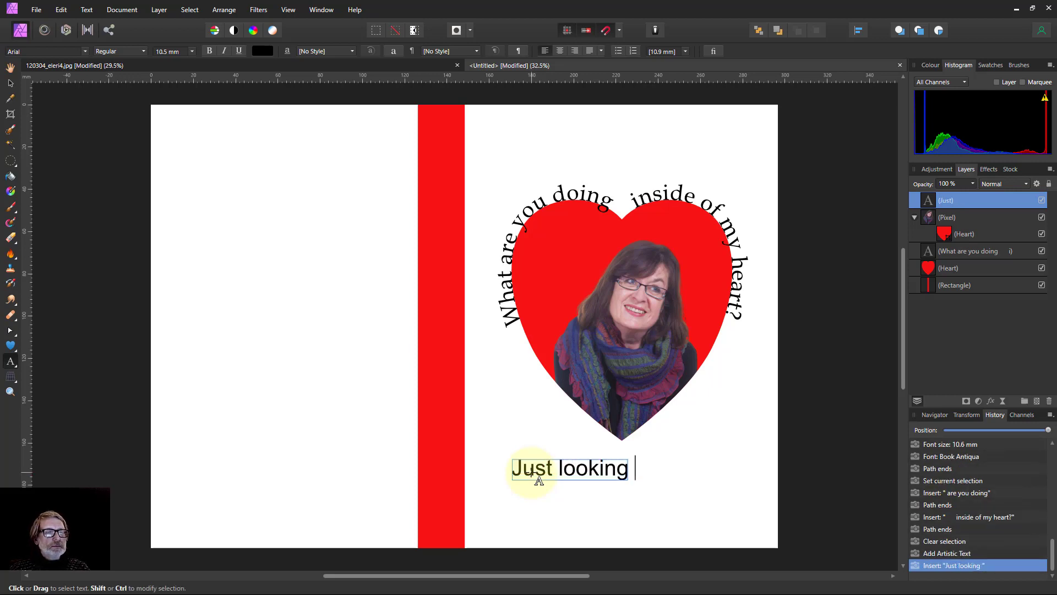
type("g")
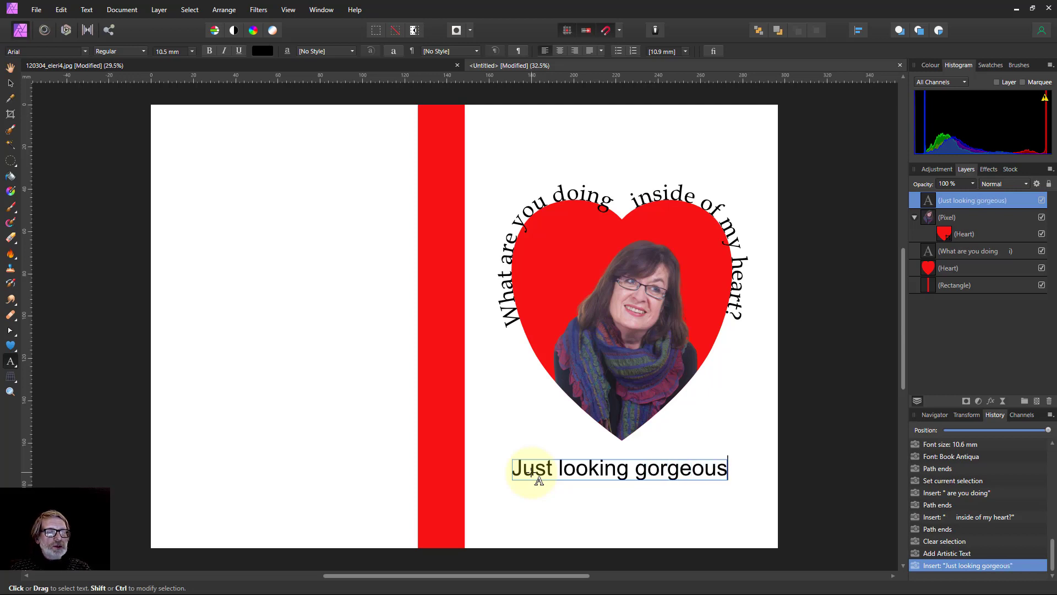
type("orgeous")
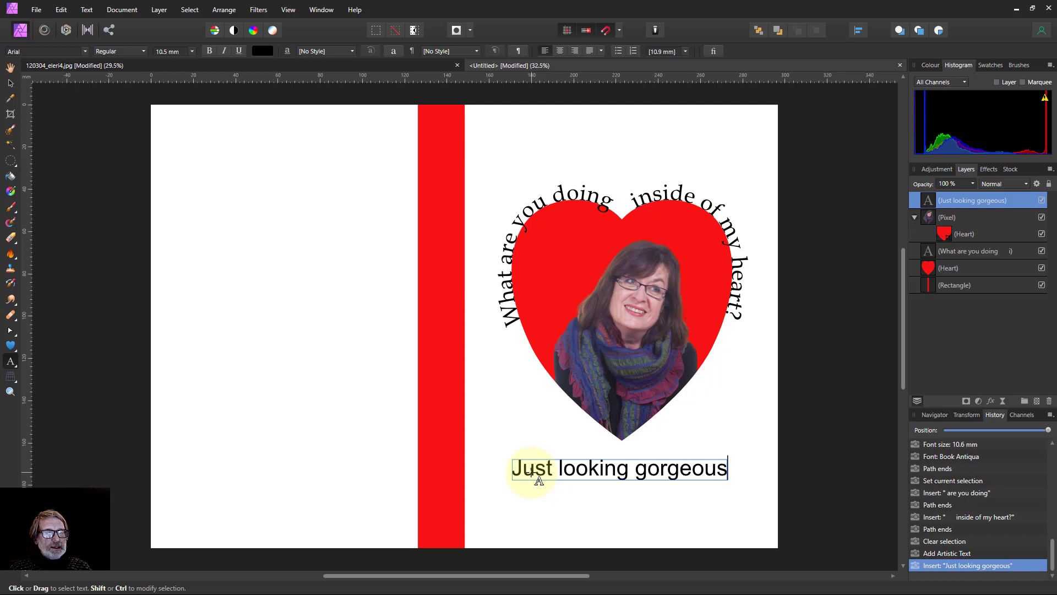
key("Return")
Step: Add the lines 'and giving me something' and 'to write about on this card', then select all caption text
type("and")
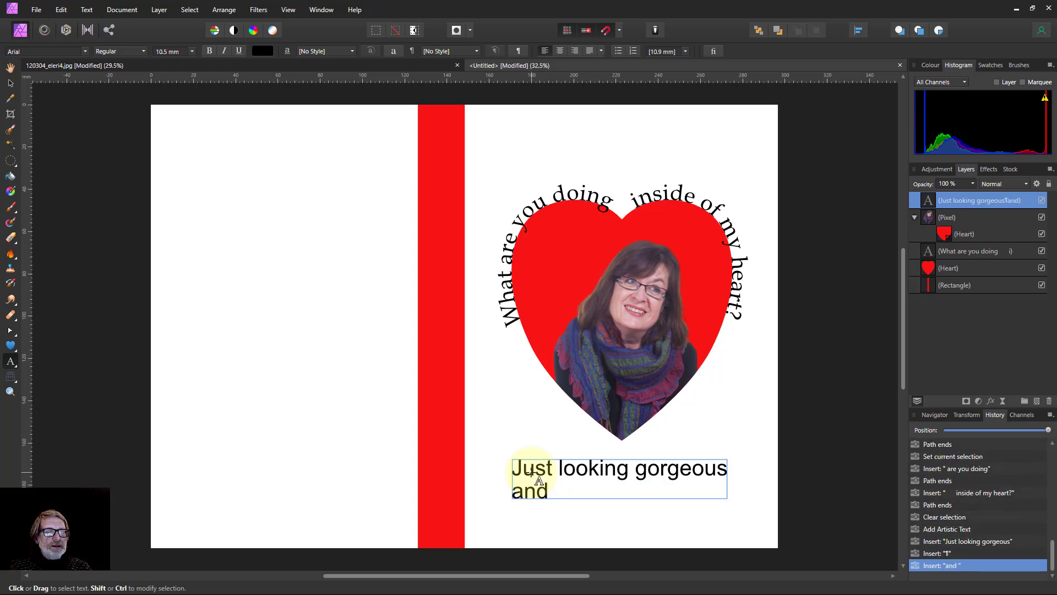
type(" giving me soime")
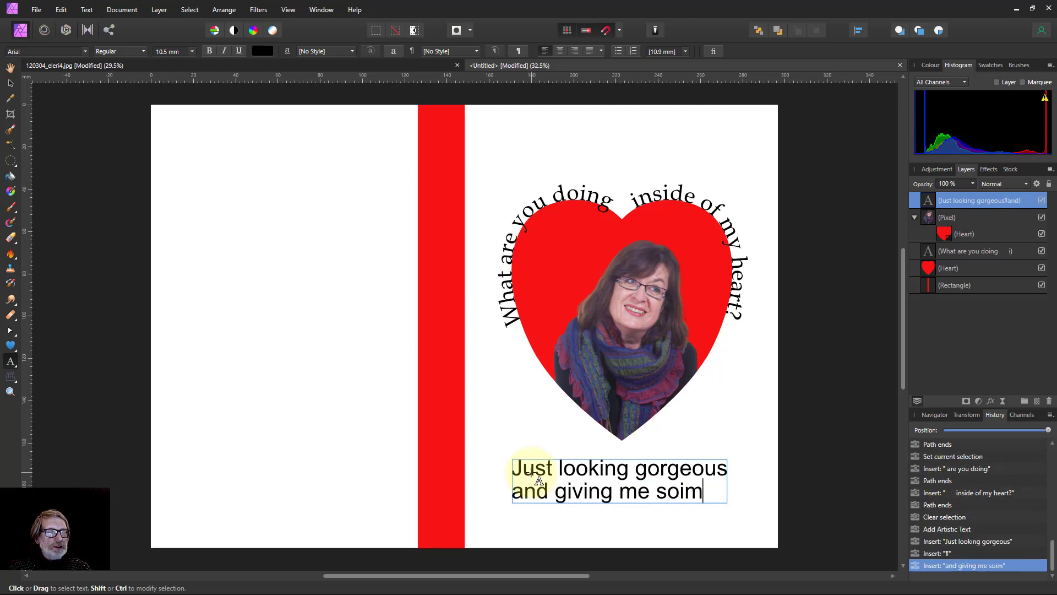
key("BackSpace")
key("BackSpace")
key("BackSpace")
type("mething")
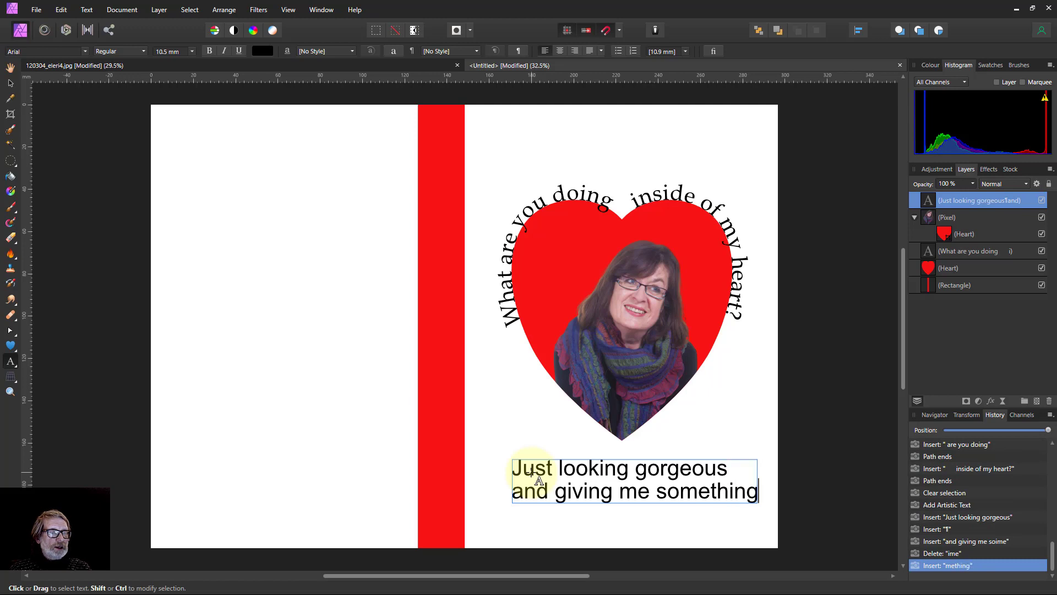
key("Return")
type("to write a")
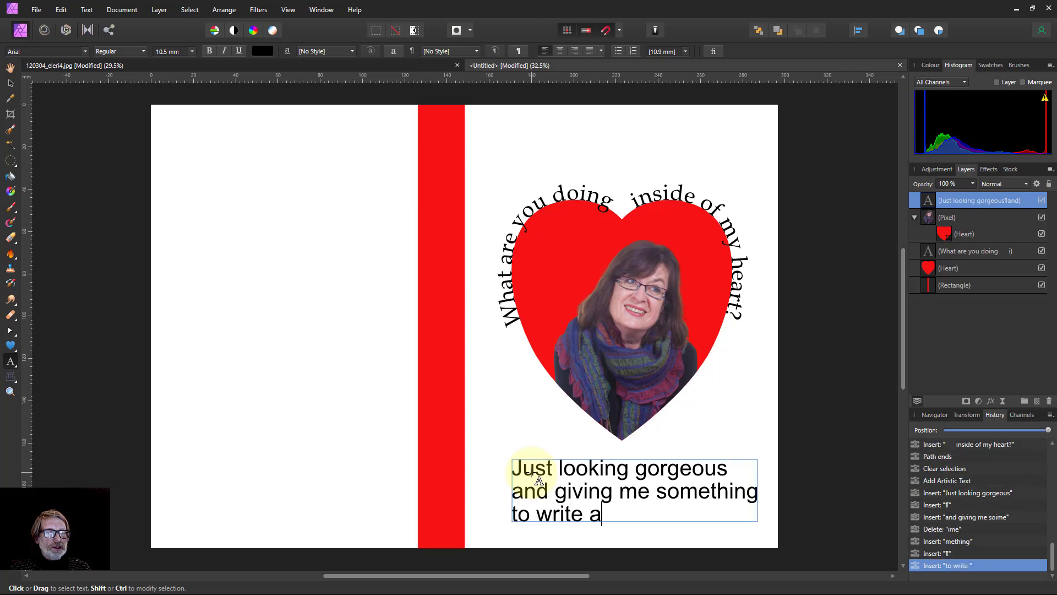
type("bout on this card")
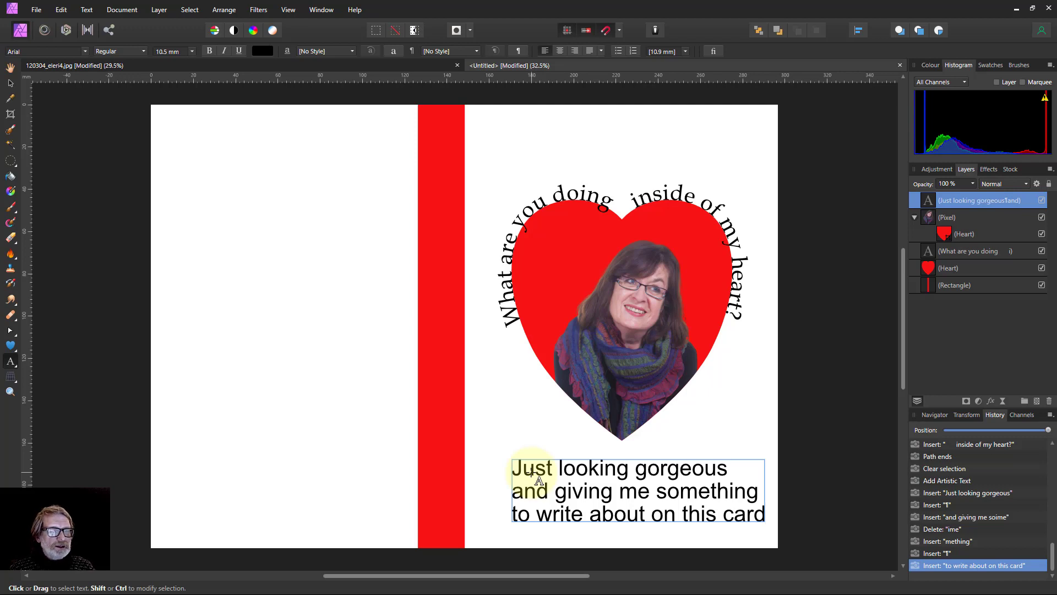
key("ctrl+a")
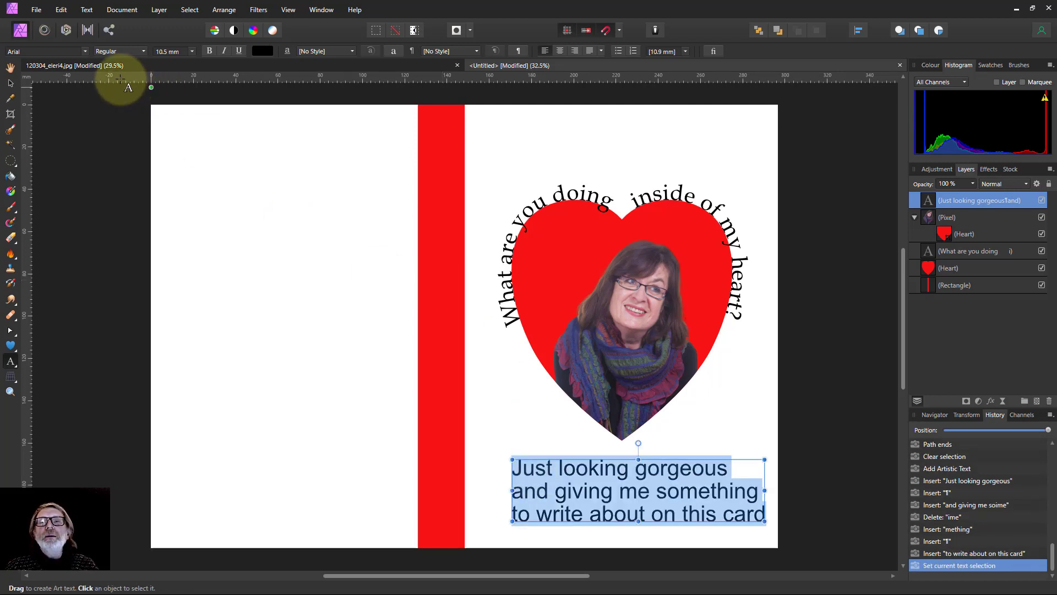
Step: Set the caption font to Book Antiqua and shift it up-left to centre under the heart
left_click(53, 51)
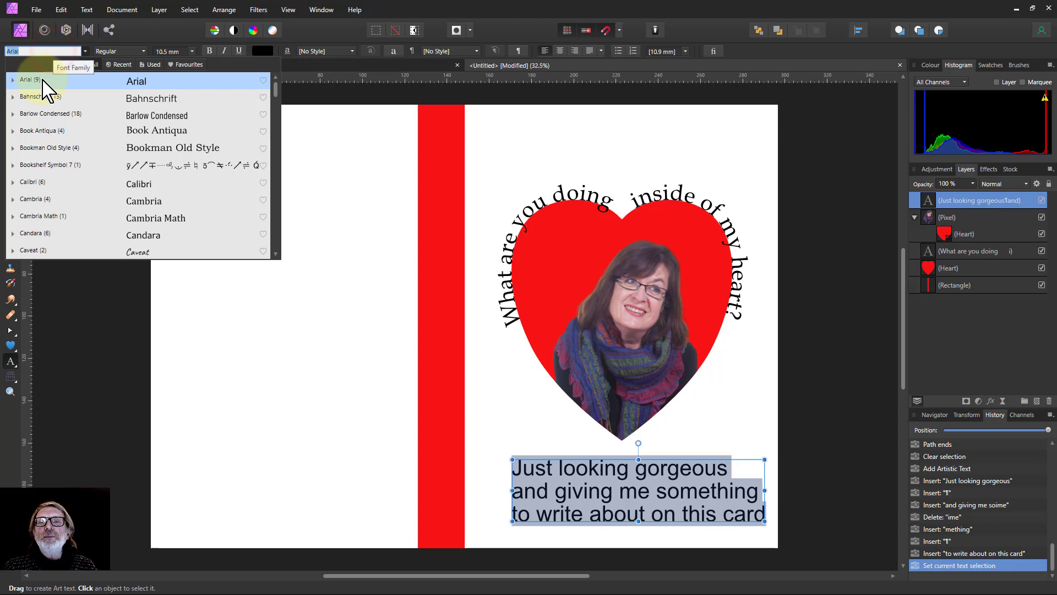
left_click(40, 132)
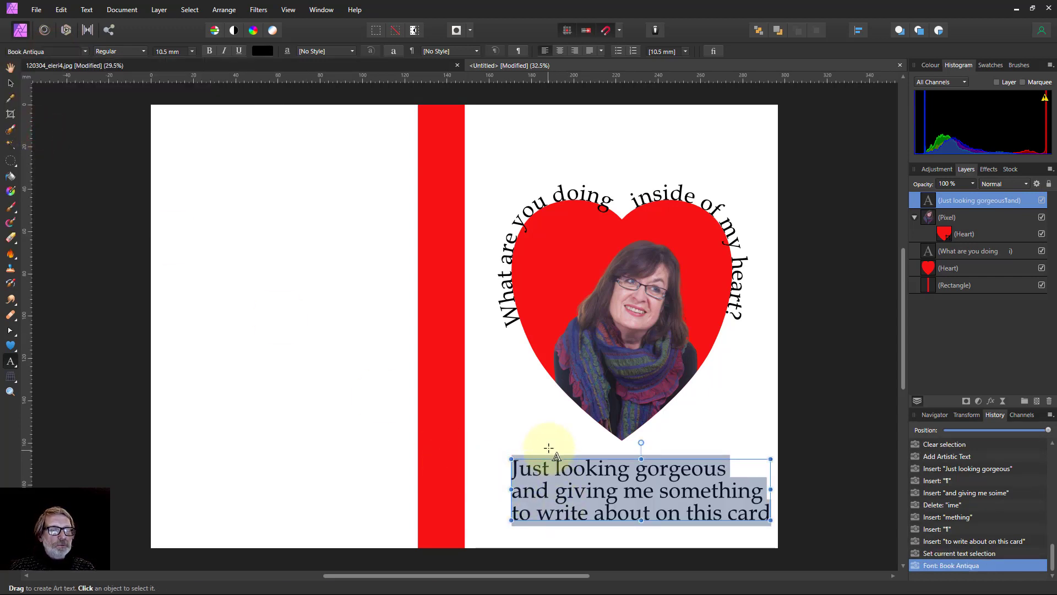
left_click_drag(548, 459, 527, 451)
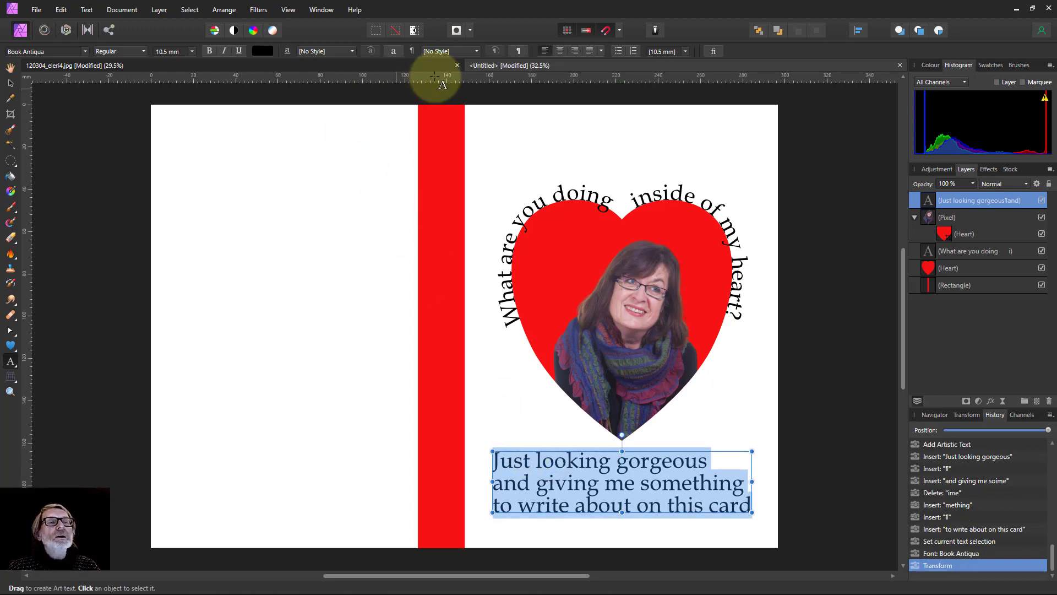
Step: Centre-align the caption lines and set their leading to 12.7 mm
left_click(560, 51)
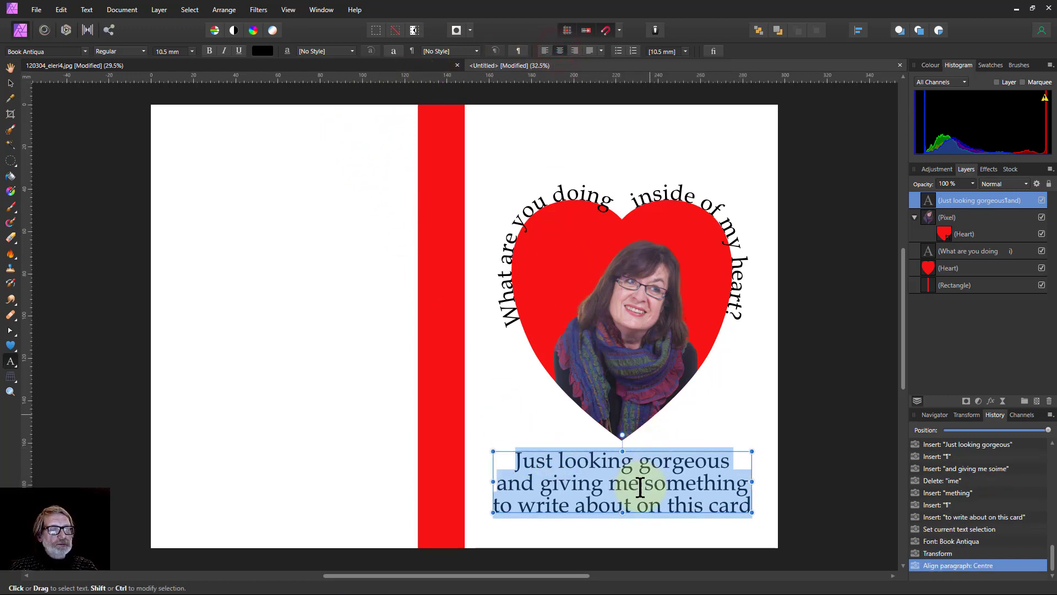
left_click(622, 466)
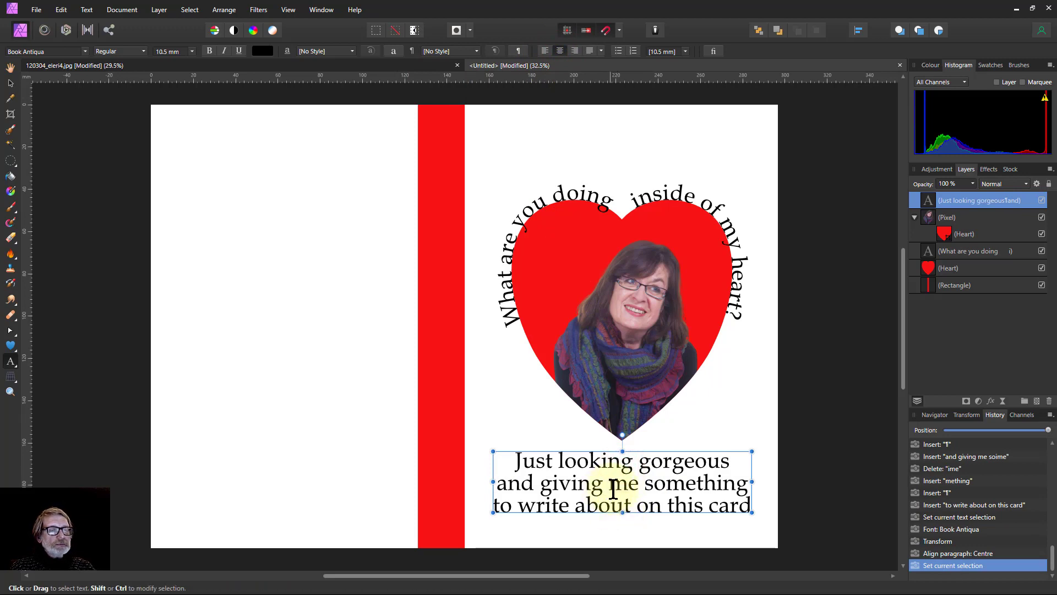
left_click_drag(617, 462, 622, 506)
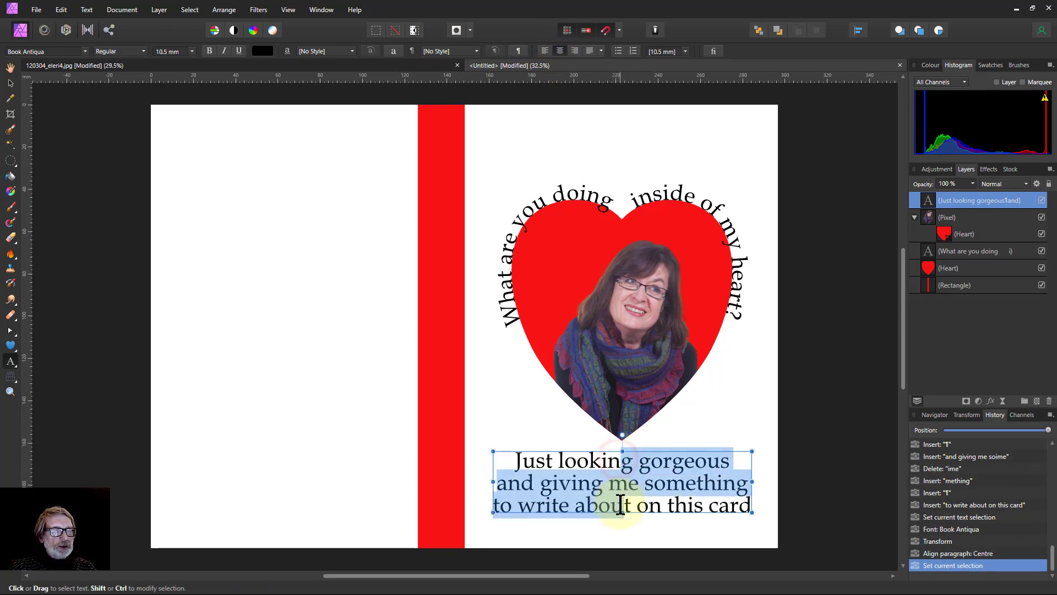
left_click(685, 51)
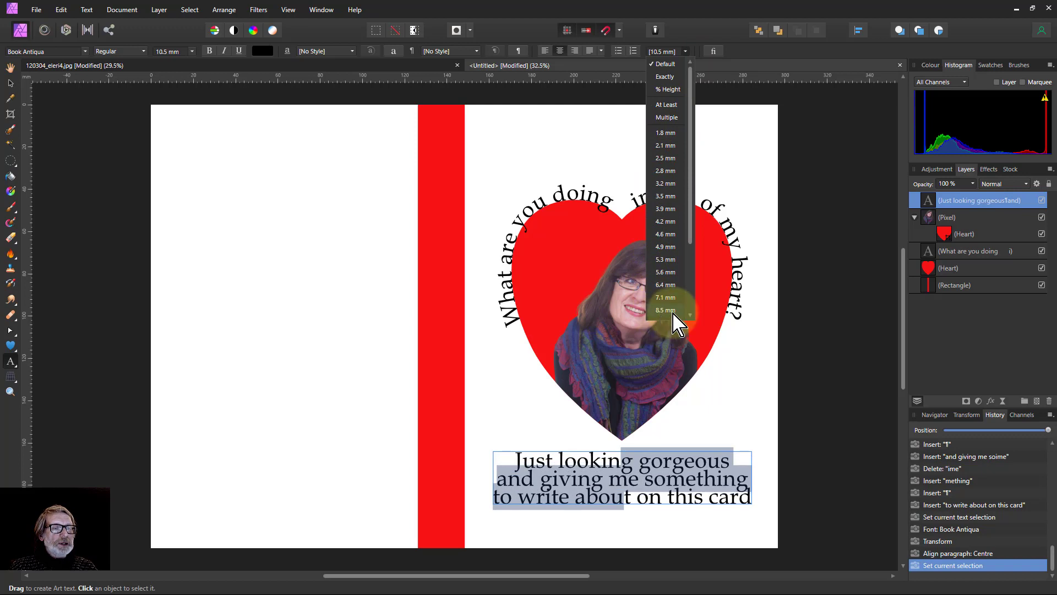
scroll(666, 309, "down", 2)
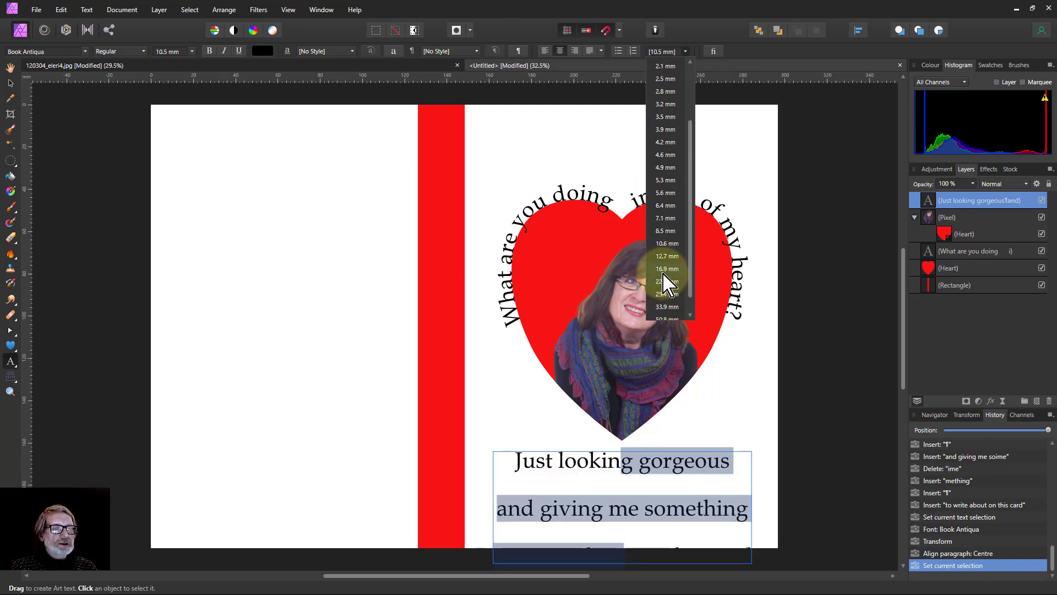
left_click(666, 256)
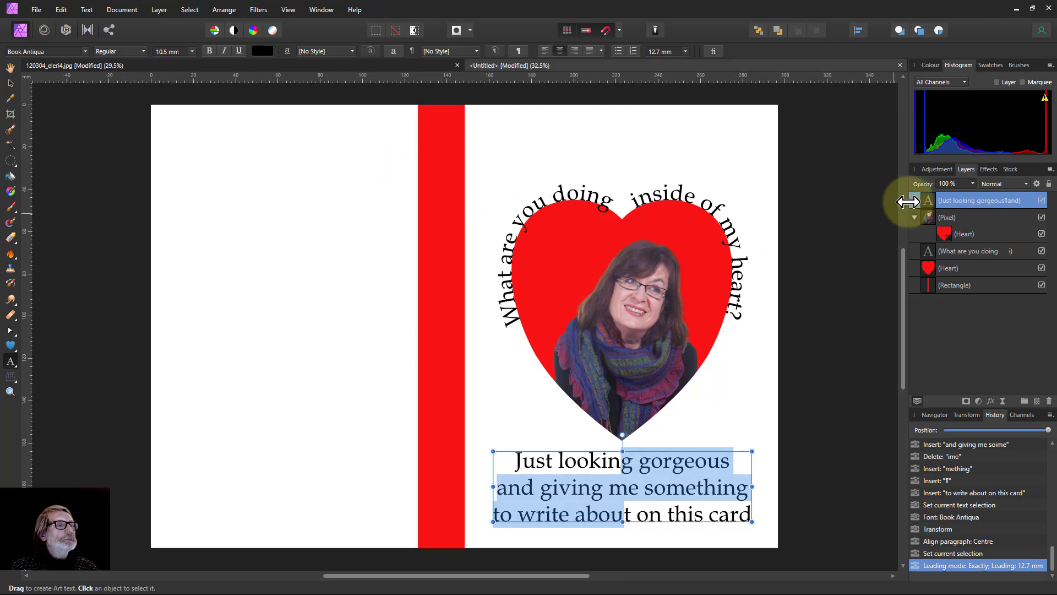
Step: Select the photo, red heart and curved text layers together
left_click(934, 204)
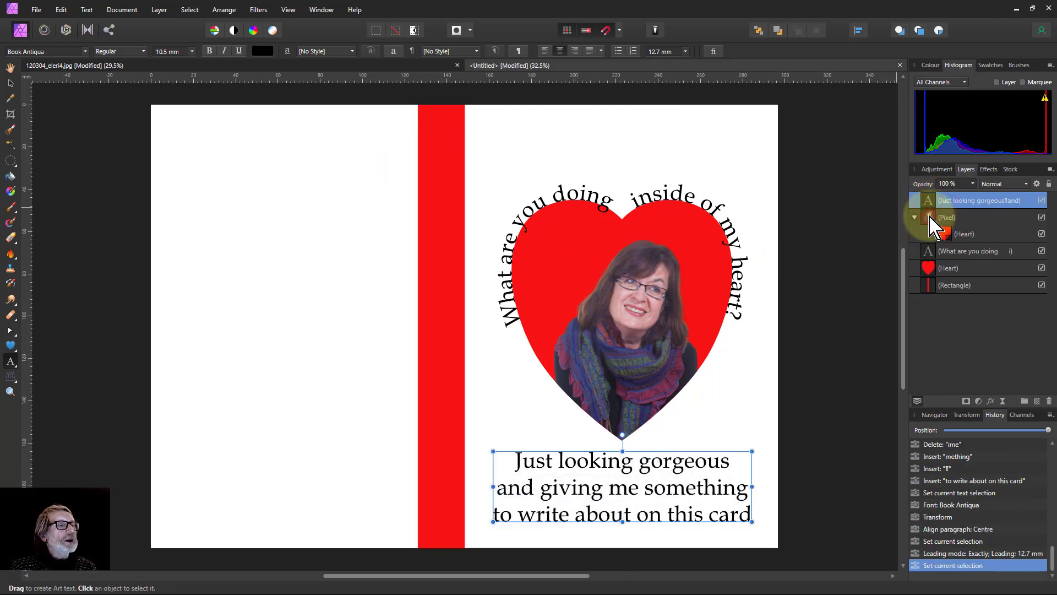
left_click(930, 218)
left_click(931, 269, "shift")
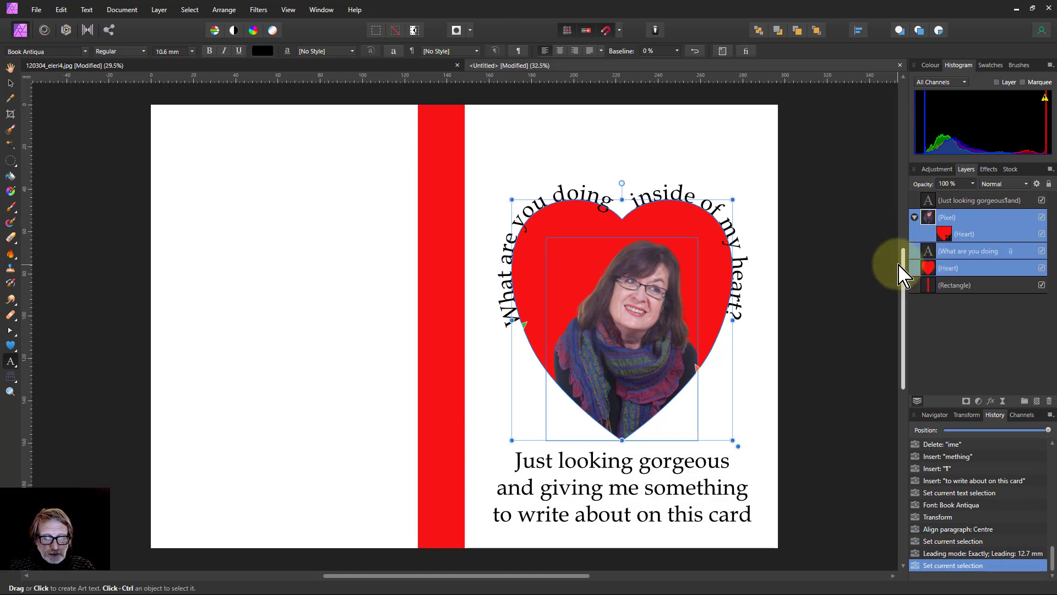
Step: Group the photo, heart and curved text, then move the group and the caption higher
key("ctrl+g")
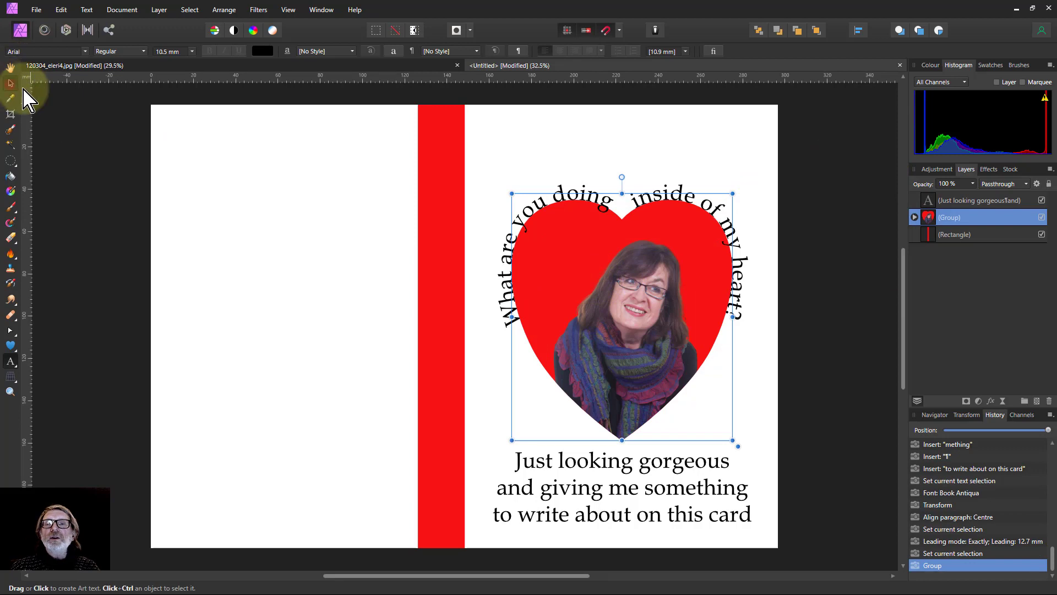
left_click(10, 83)
mouse_move(571, 246)
left_mouse_down()
mouse_move(574, 224)
mouse_move(568, 238)
left_mouse_up()
left_click(576, 479)
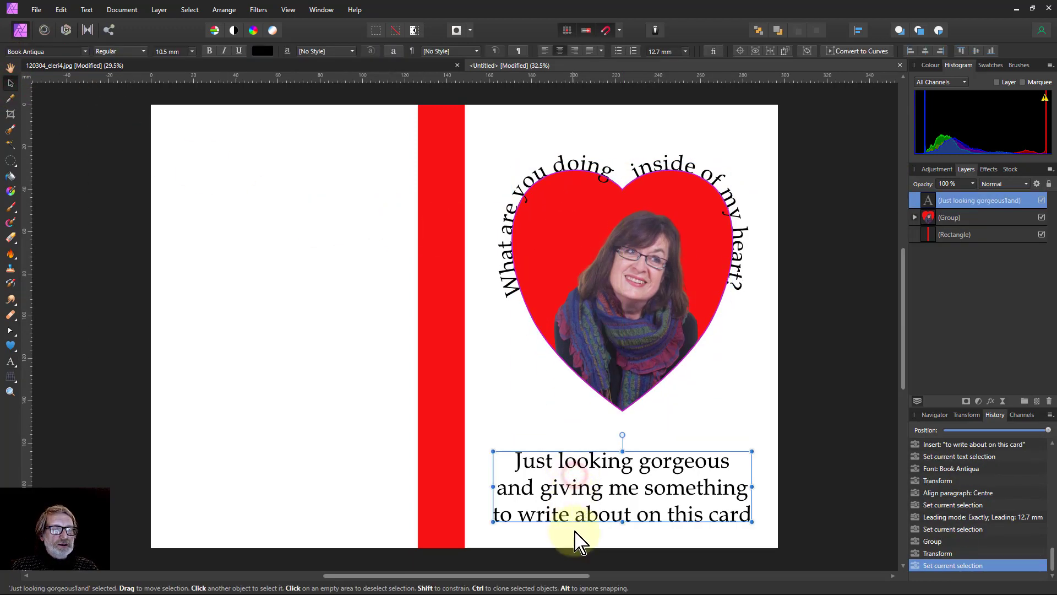
left_click_drag(576, 531, 574, 505)
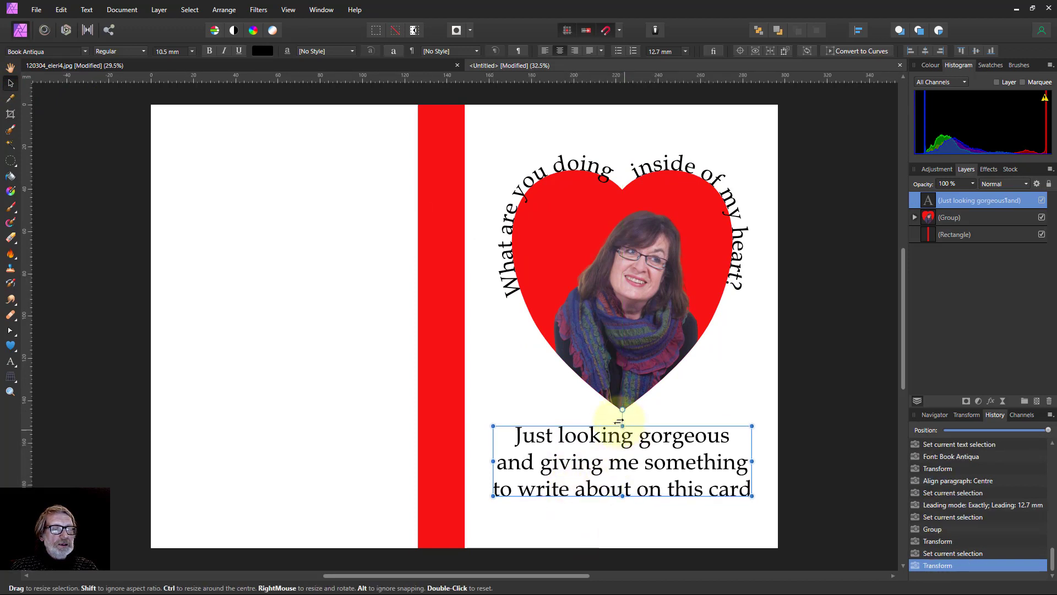
Step: Add '!!' after 'gorgeous' in the caption's first line
double_click(661, 447)
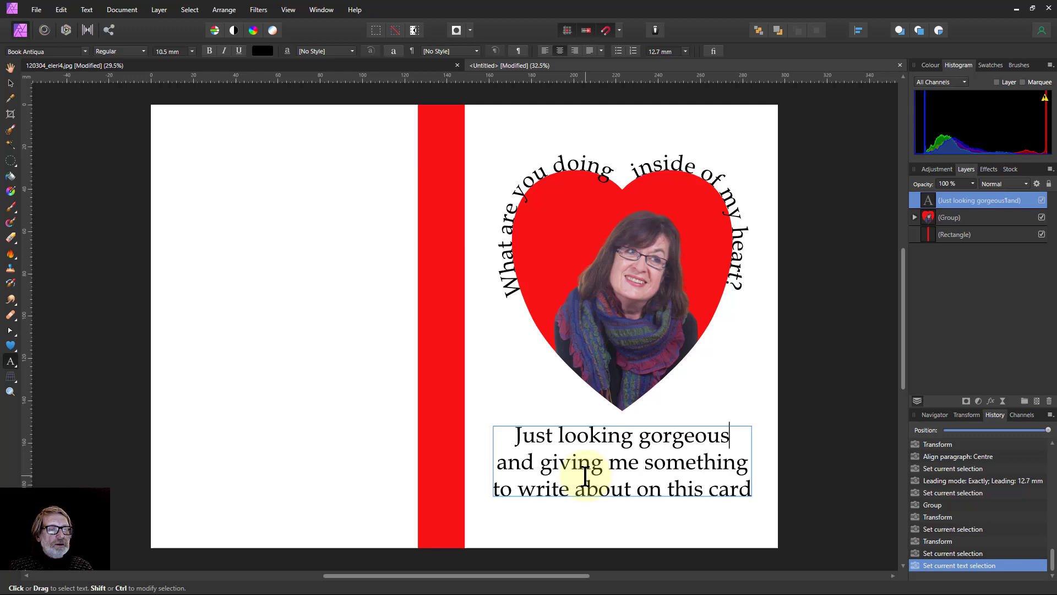
type("!!")
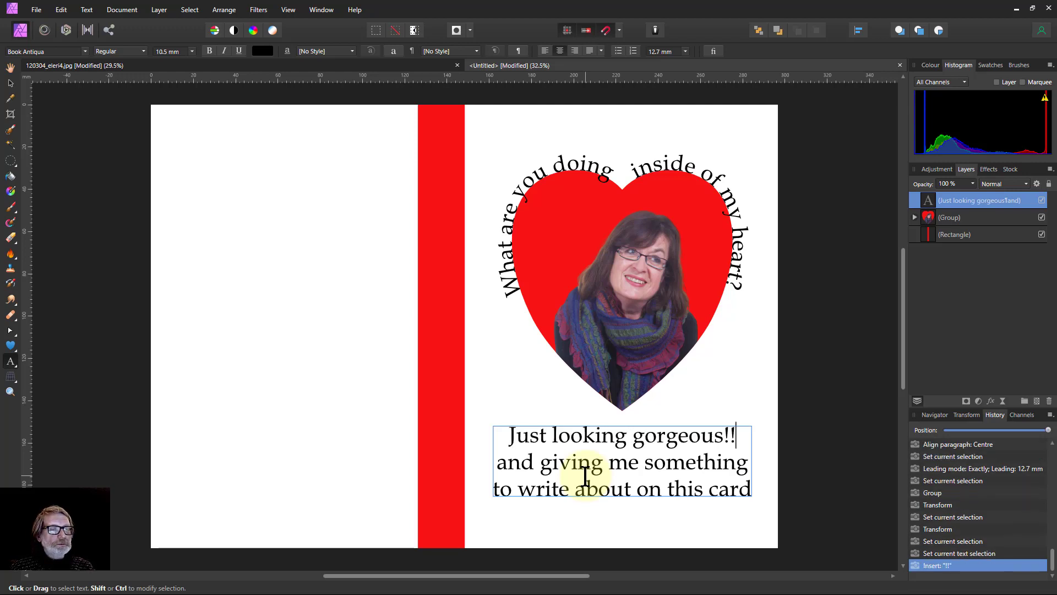
key("Down")
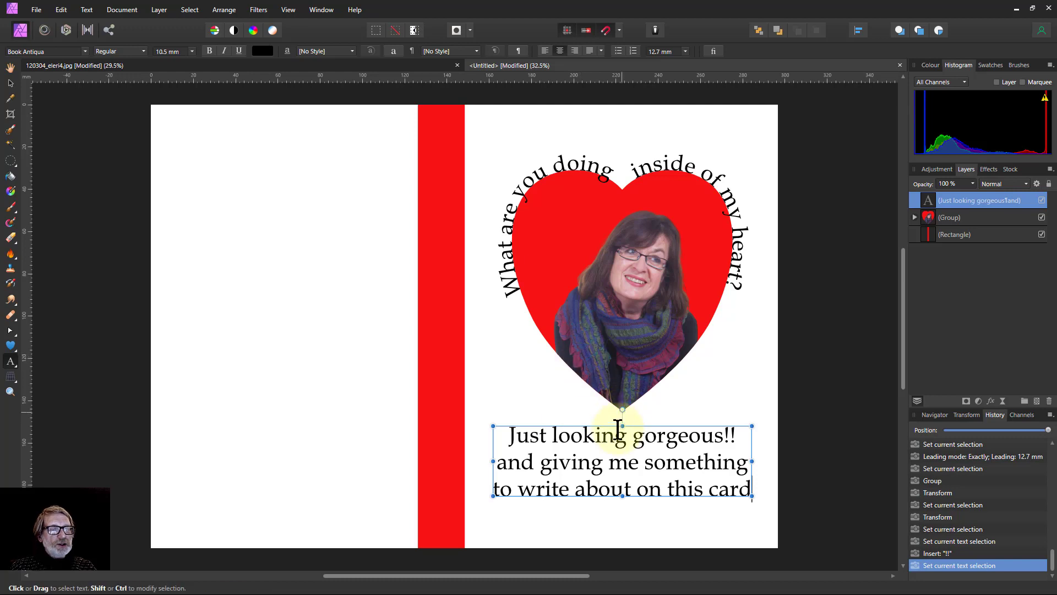
Step: Set the leading of the first two caption lines to 16.9 mm and deselect the caption
left_click(604, 437)
left_click_drag(605, 439, 608, 453)
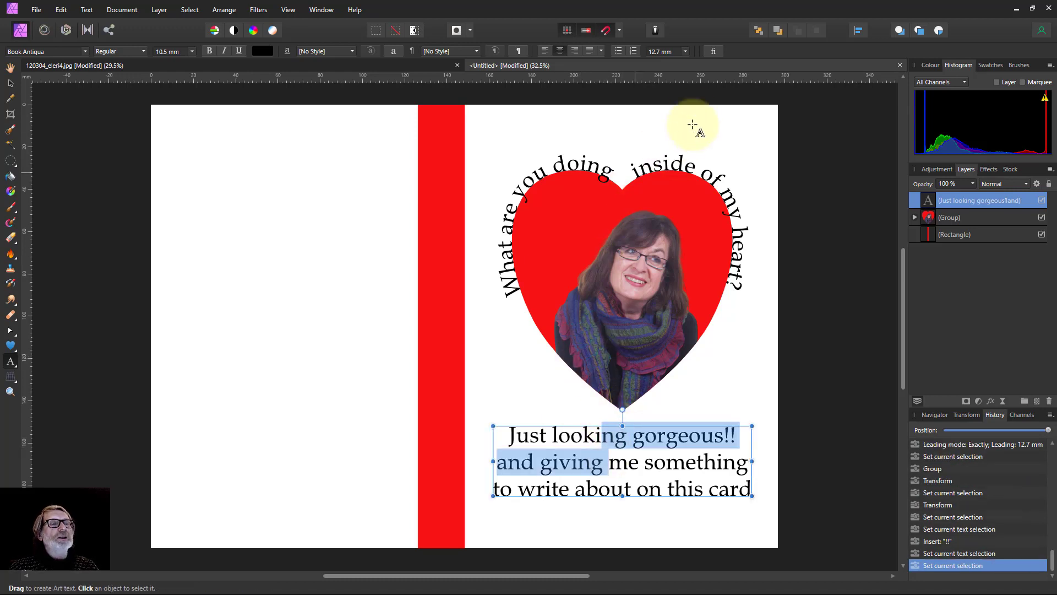
left_click(685, 51)
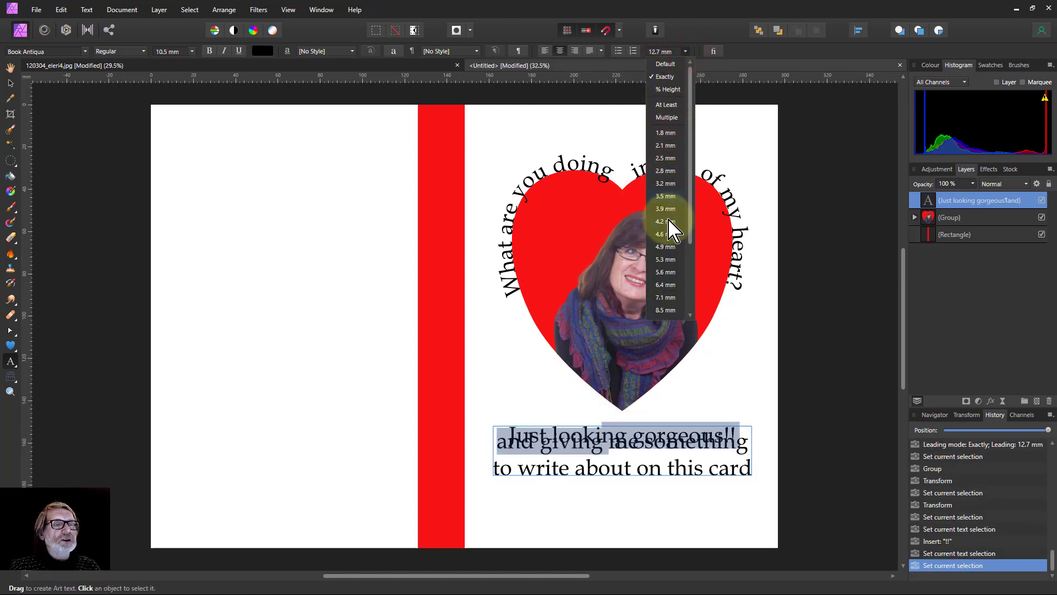
scroll(668, 229, "down", 3)
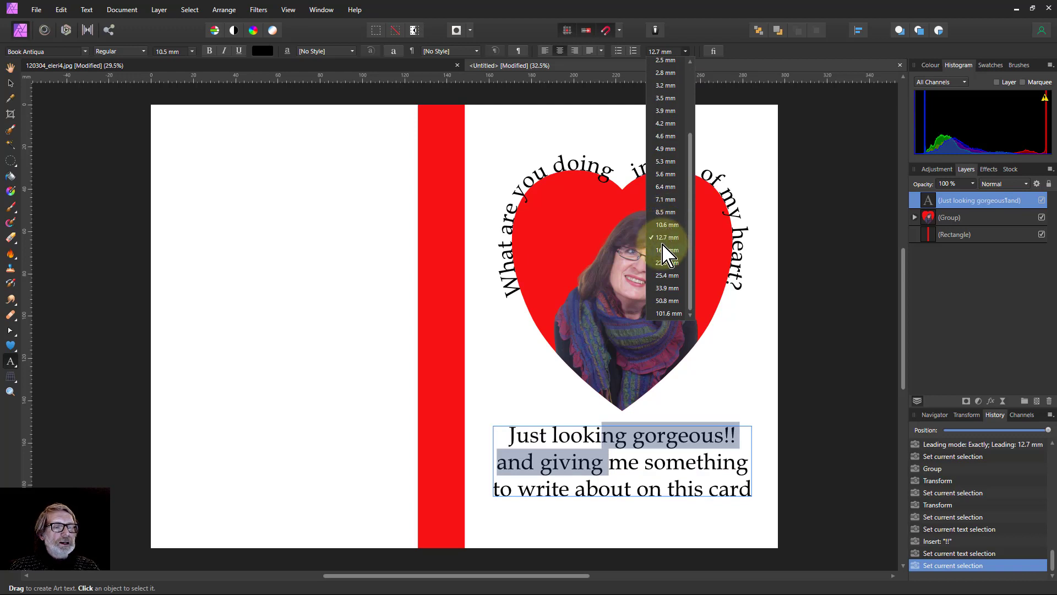
left_click(665, 251)
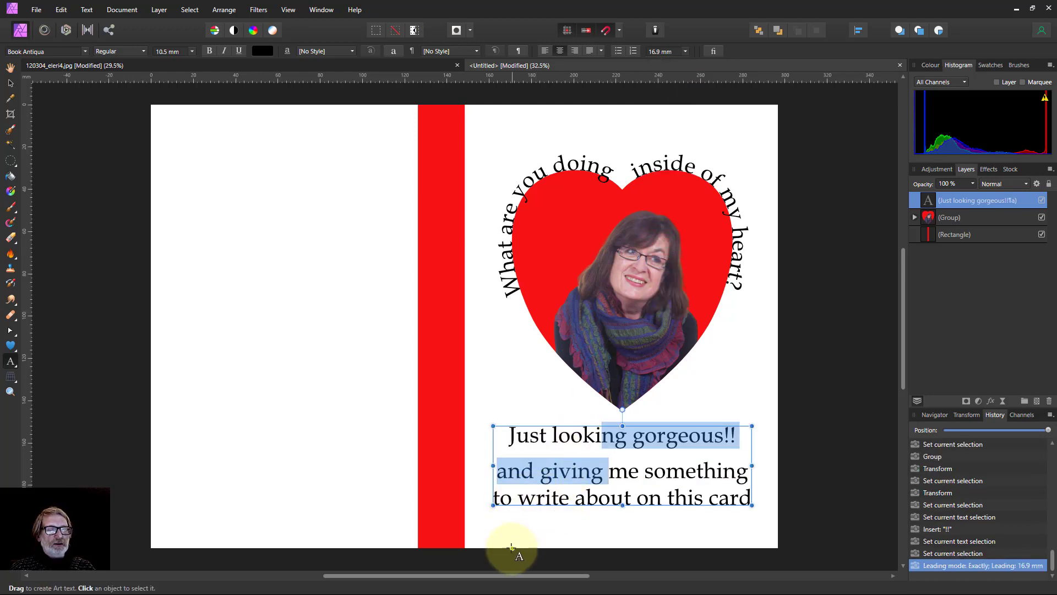
left_click(10, 83)
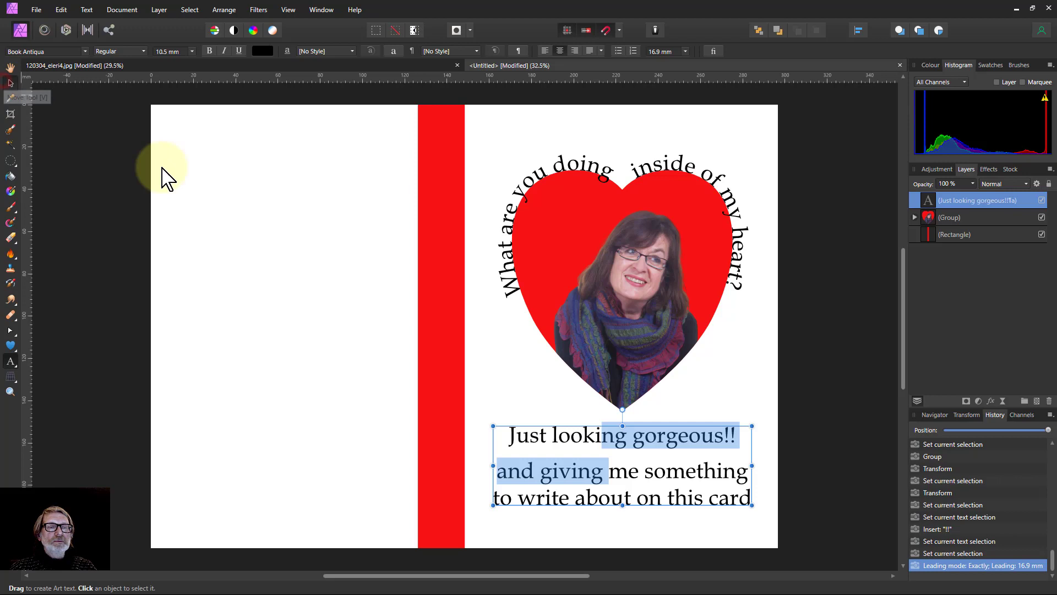
left_click(494, 370)
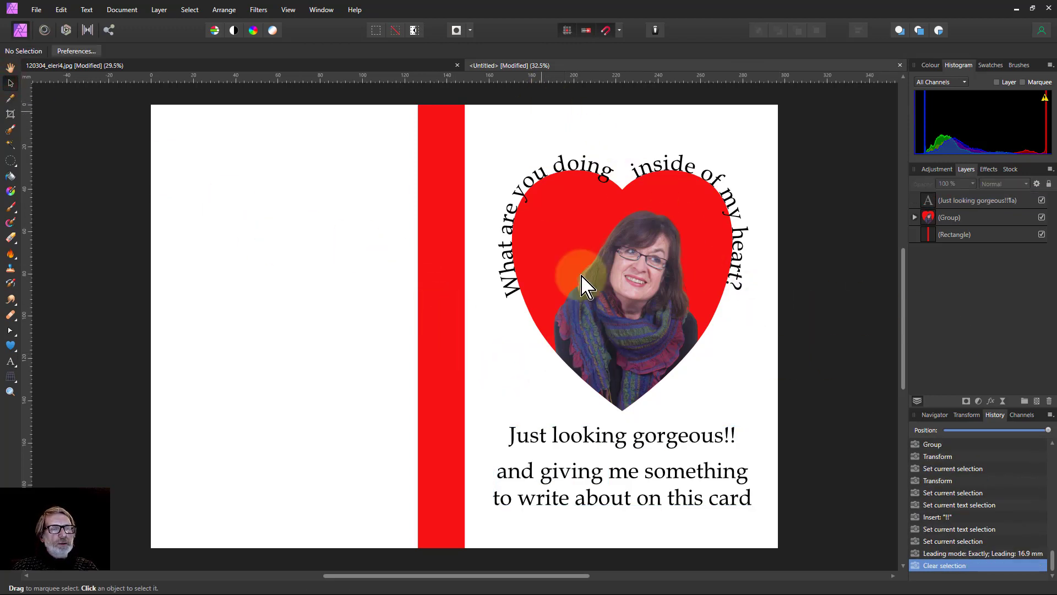
Step: Draw a rectangle covering the card's right half and place its layer beneath the heart group
left_click(11, 346)
left_click(55, 56)
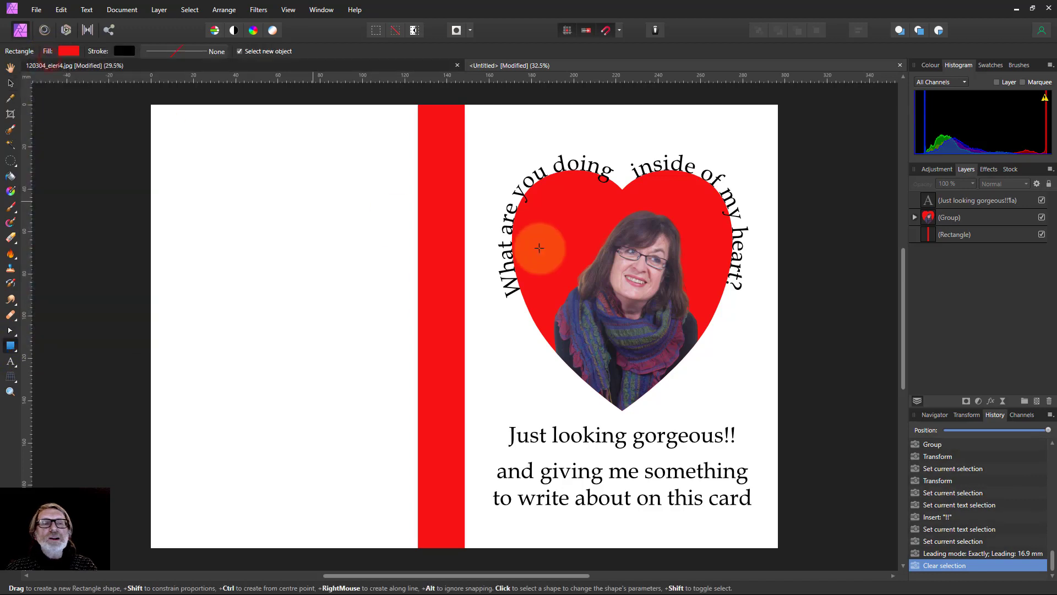
left_click_drag(465, 105, 779, 548)
left_click(934, 203)
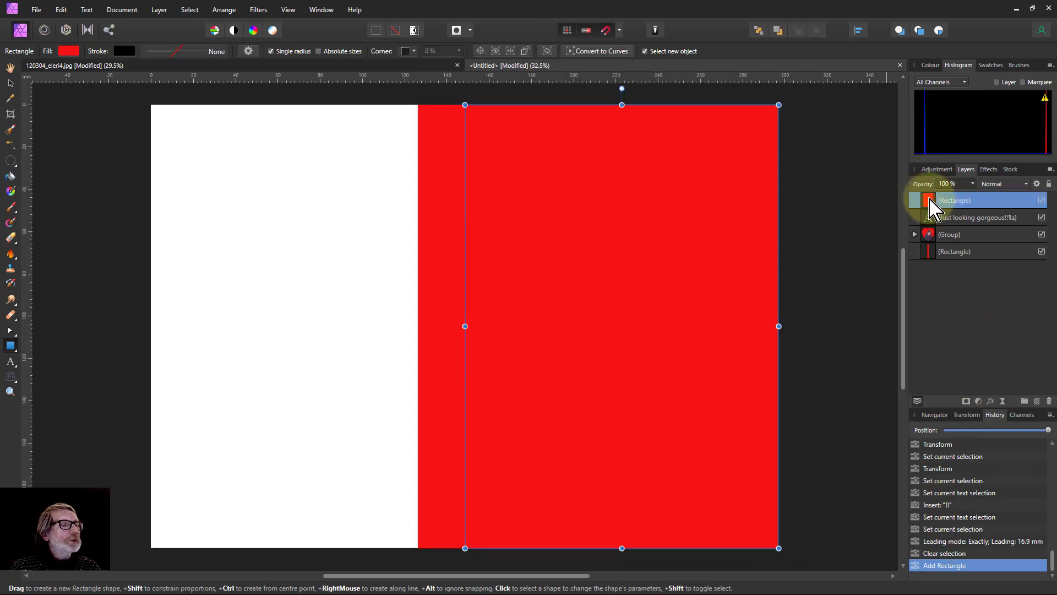
left_click_drag(930, 200, 928, 246)
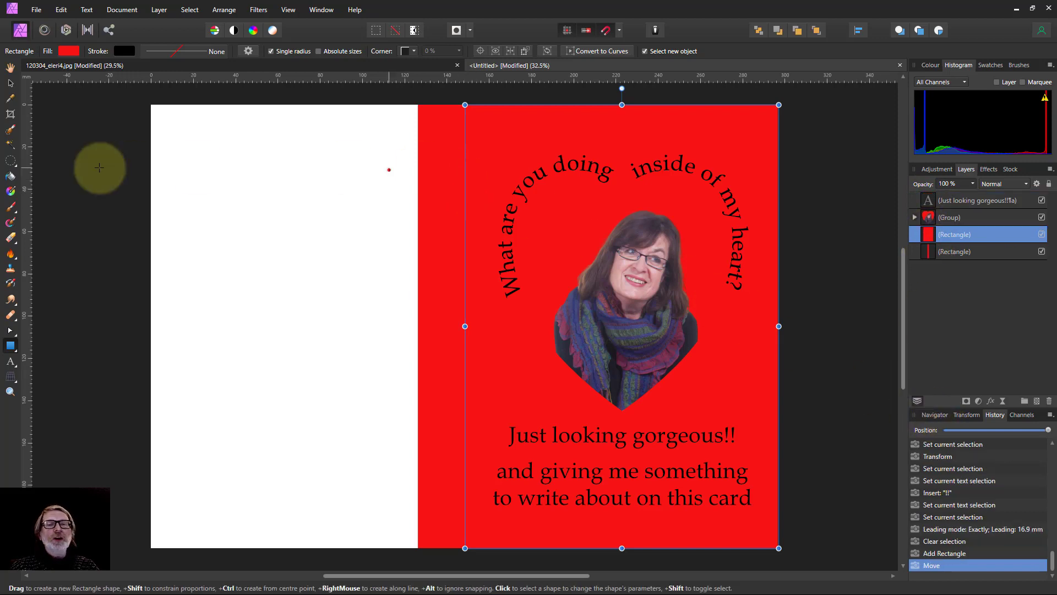
Step: Set the rectangle's fill to dark teal
left_click(68, 51)
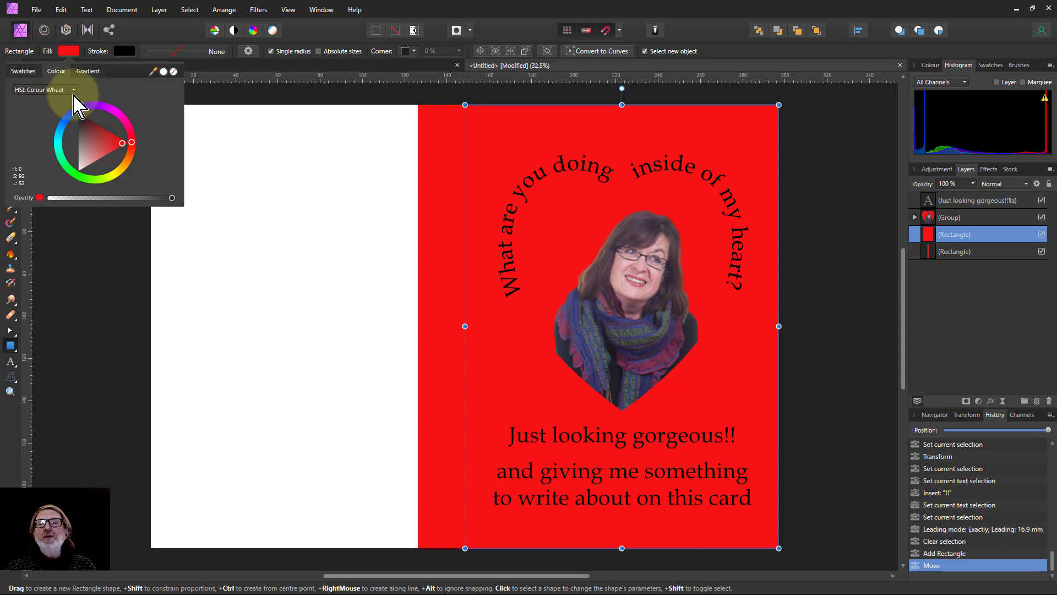
left_click(91, 159)
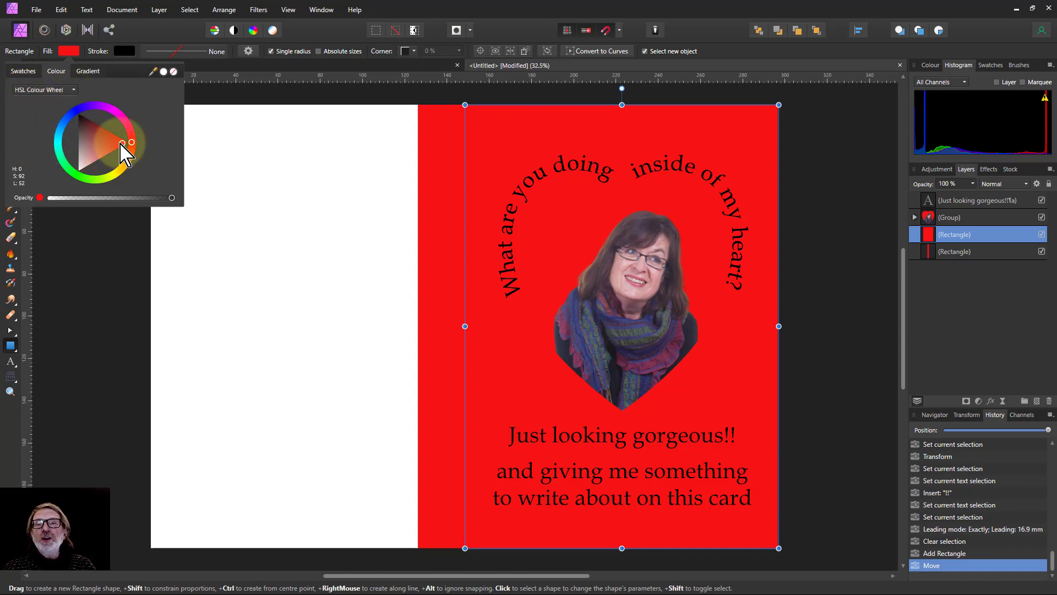
left_click(60, 154)
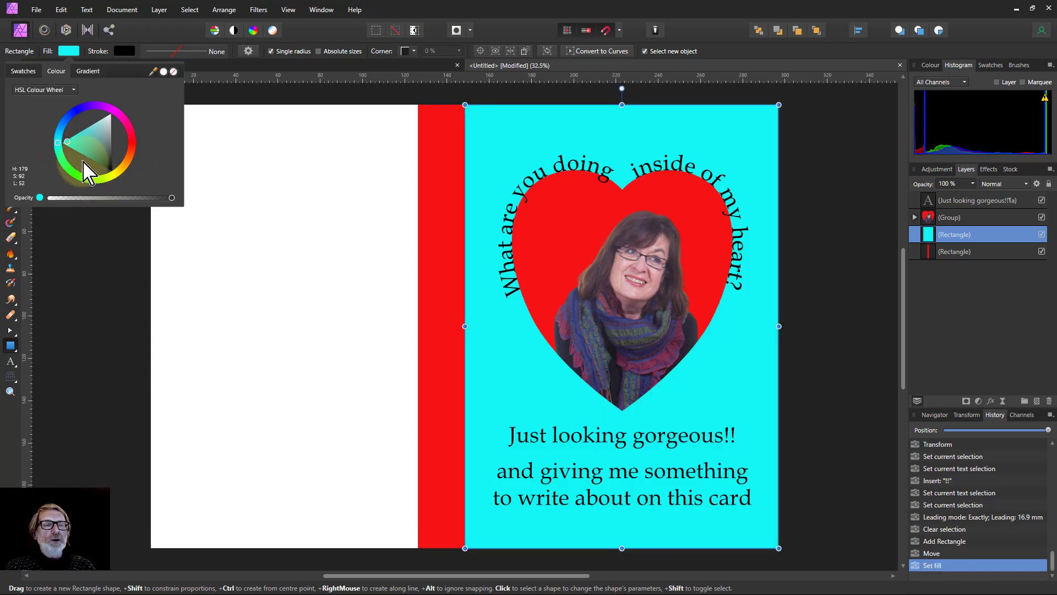
left_click_drag(69, 143, 99, 168)
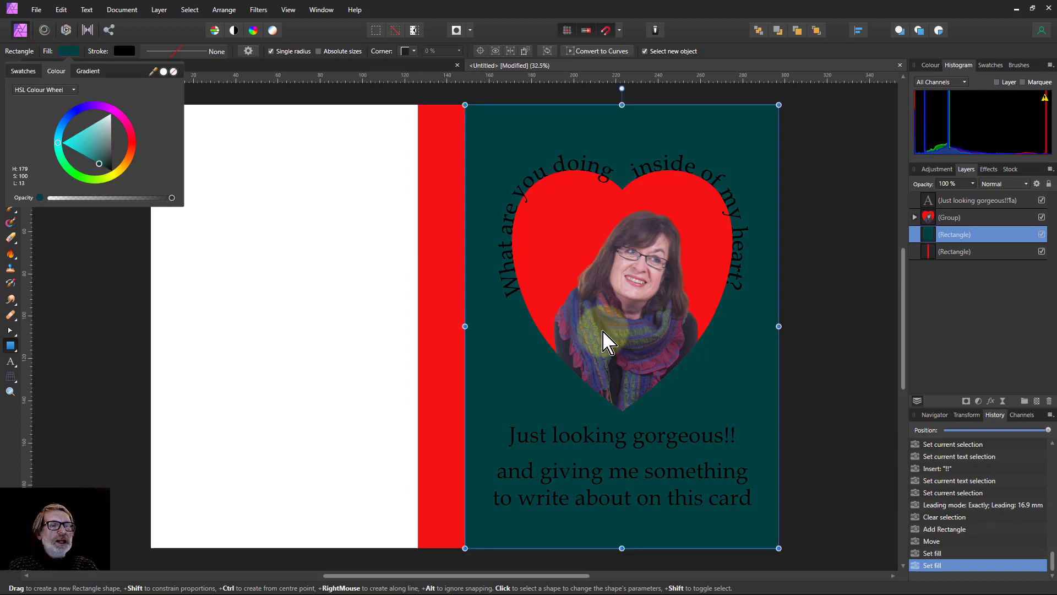
Step: Colour all of the curved heading text around the heart cyan
left_click(518, 294)
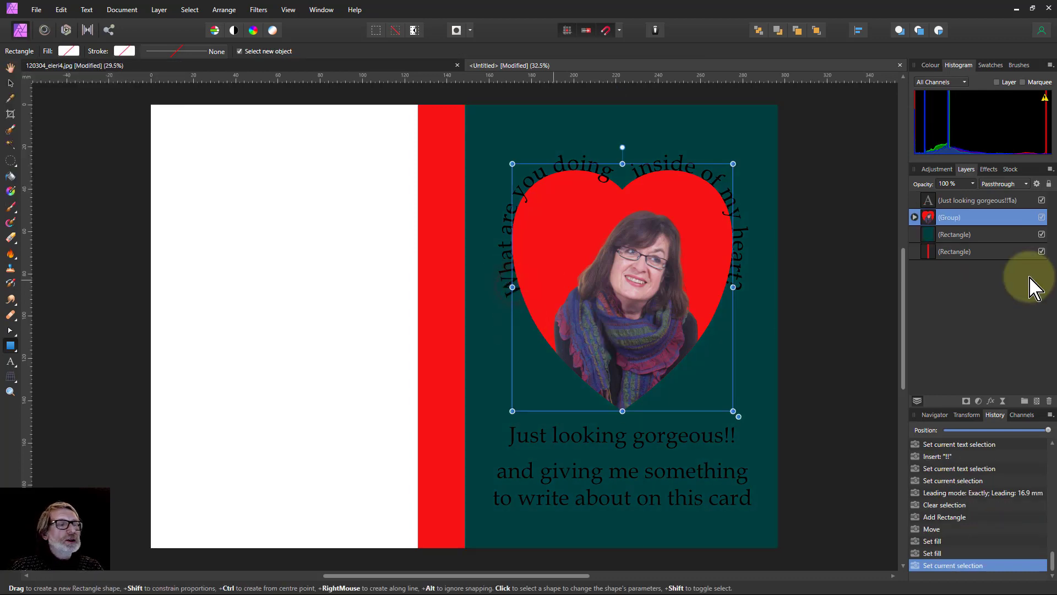
left_click(915, 217)
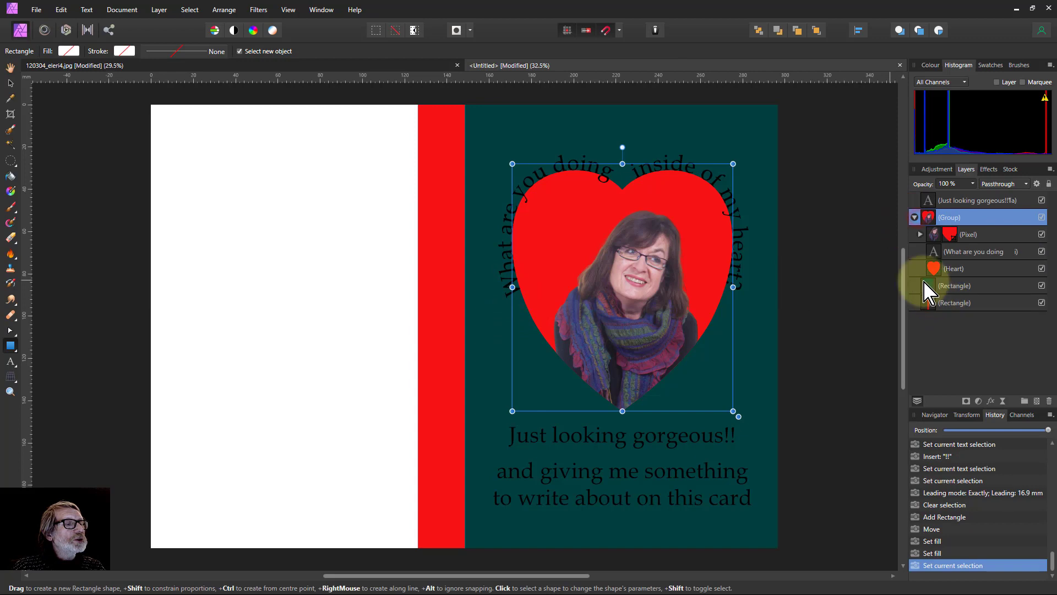
left_click(942, 254)
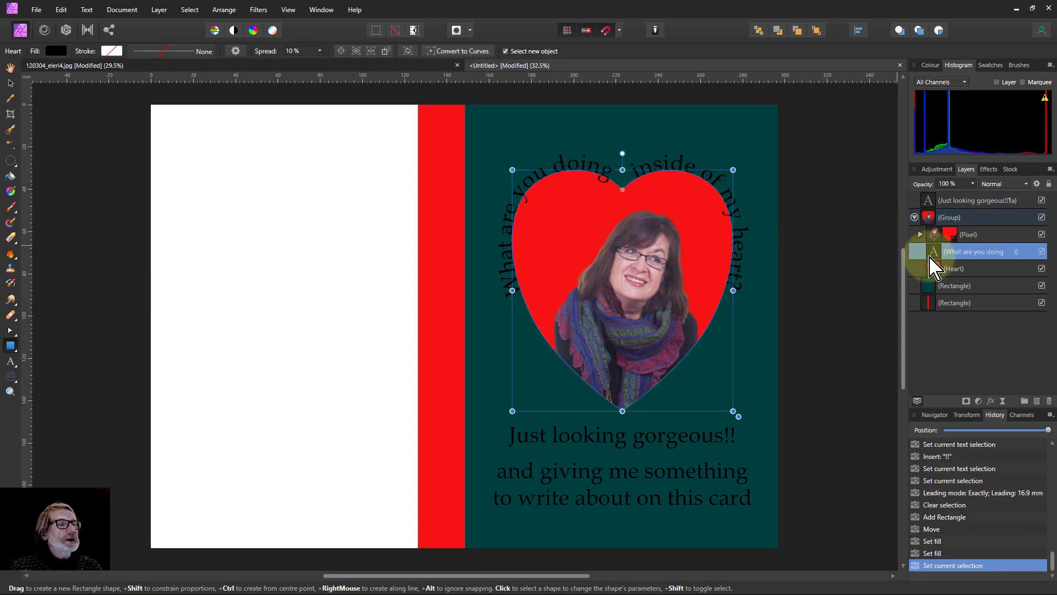
left_click_drag(957, 266, 925, 294)
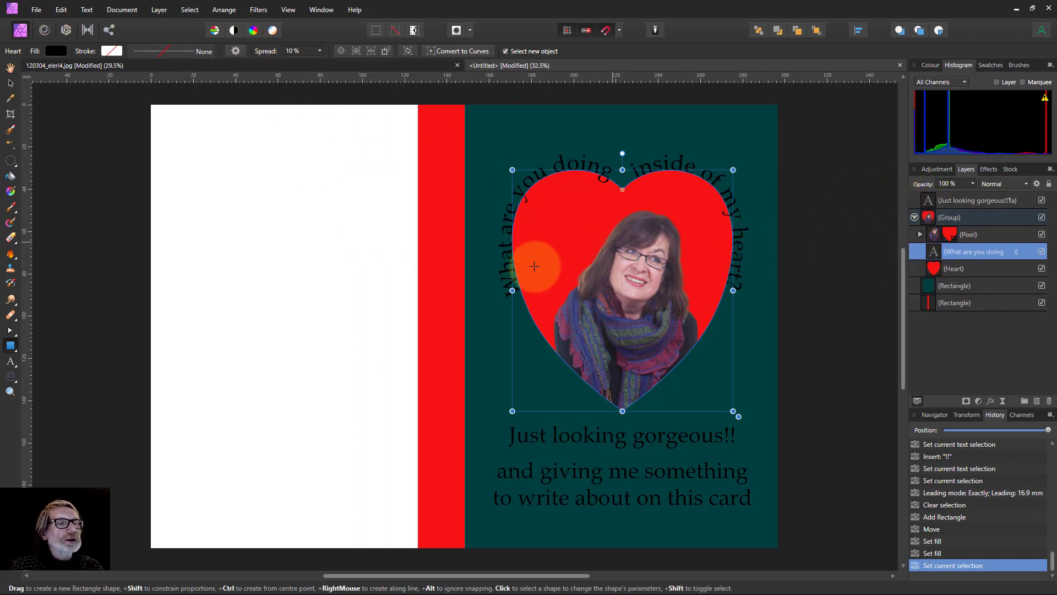
key("t")
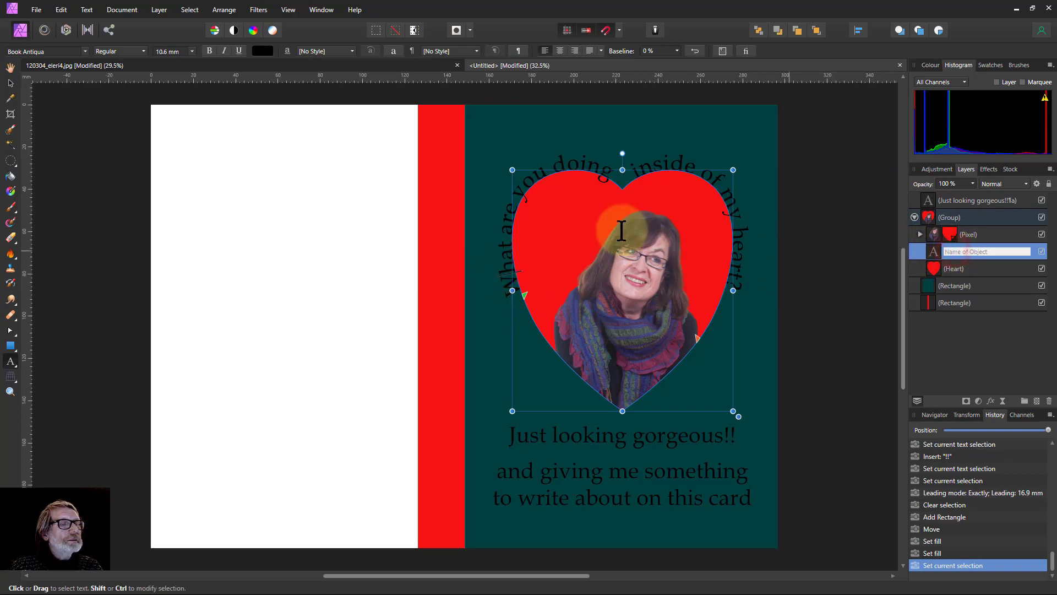
key("ctrl+a")
left_click(458, 237)
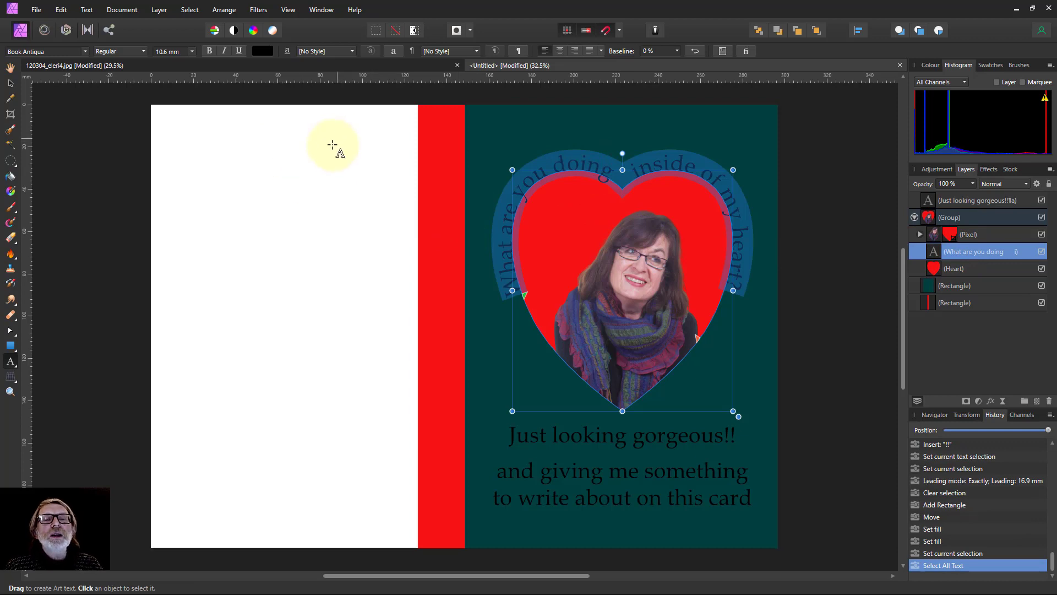
left_click(262, 51)
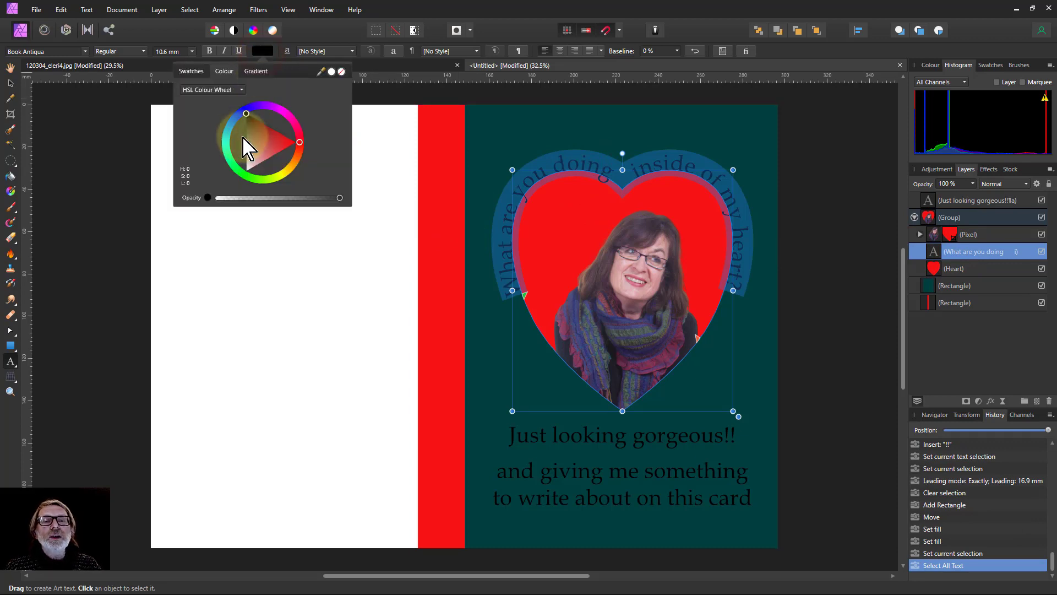
left_click(226, 142)
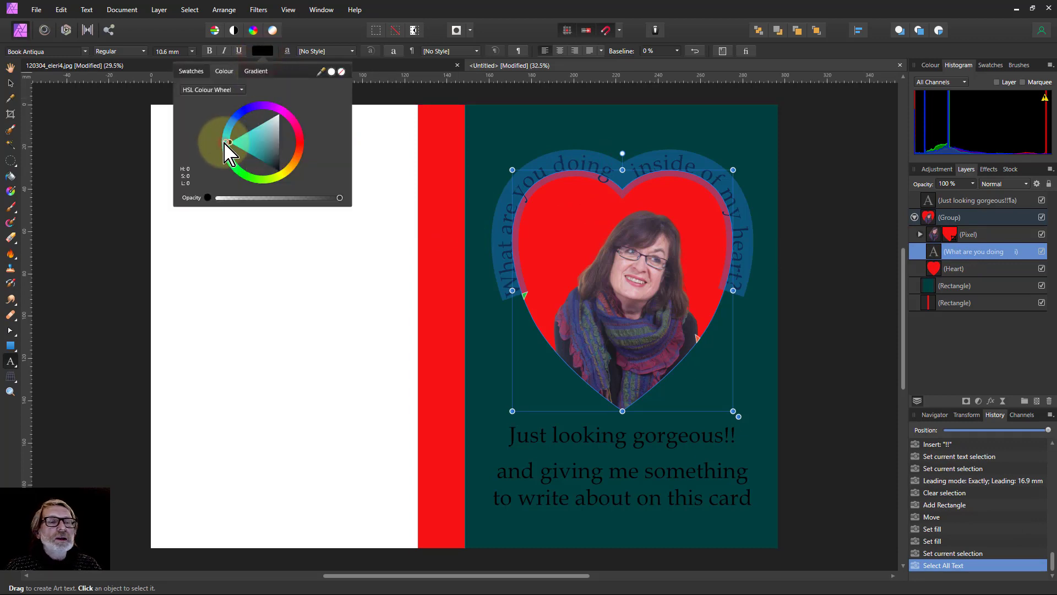
Step: Colour all three caption lines cyan
left_click(536, 439)
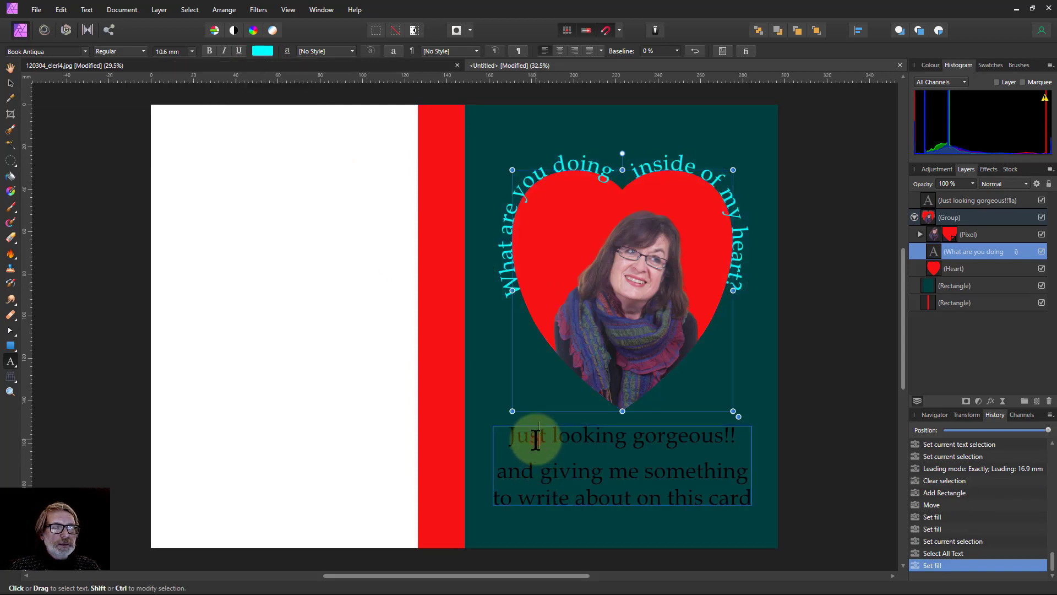
left_click_drag(510, 435, 742, 504)
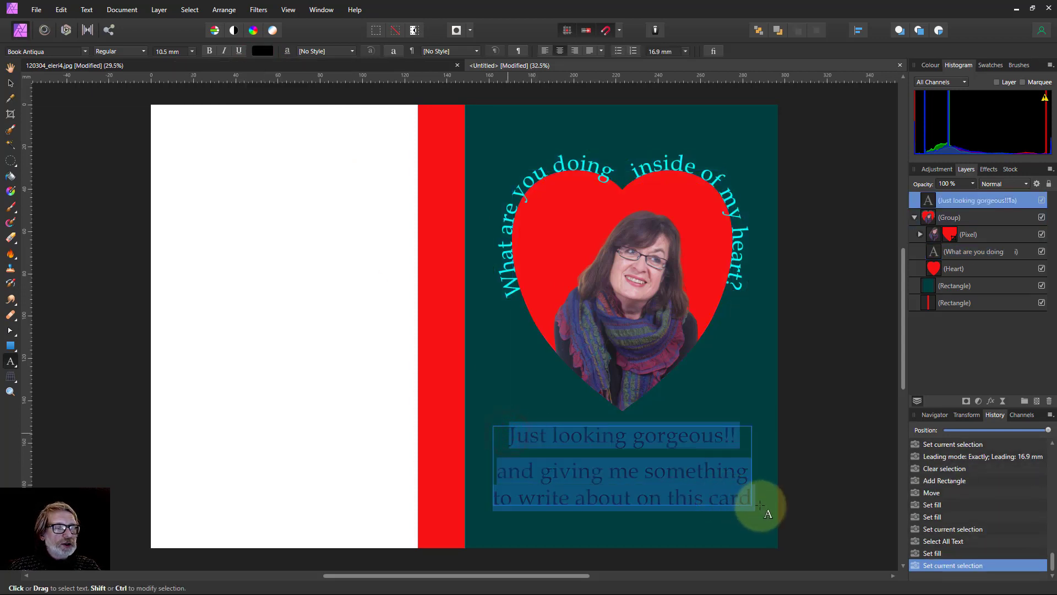
left_click(263, 50)
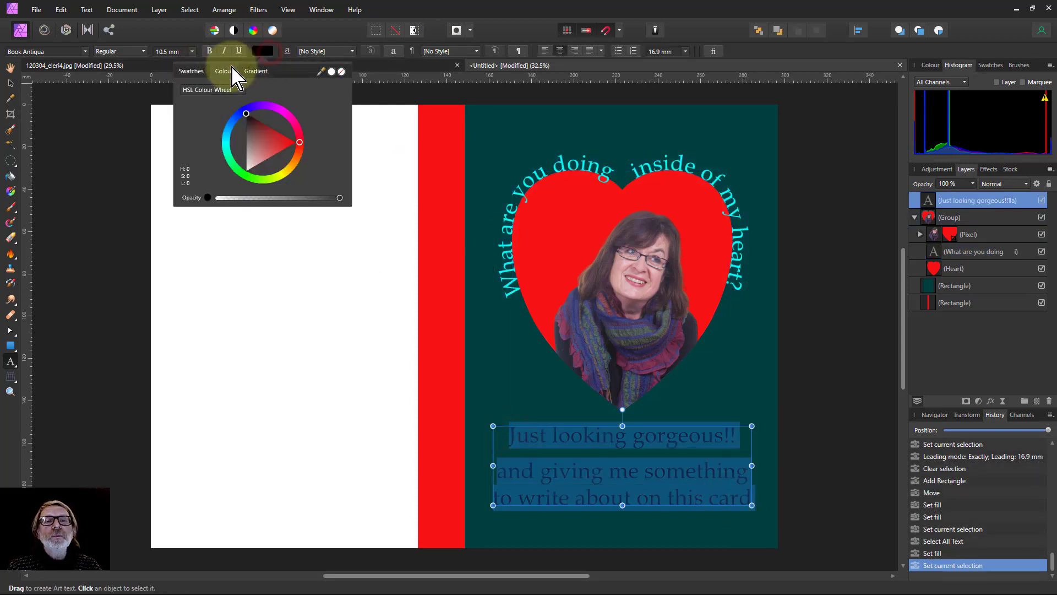
left_click(226, 144)
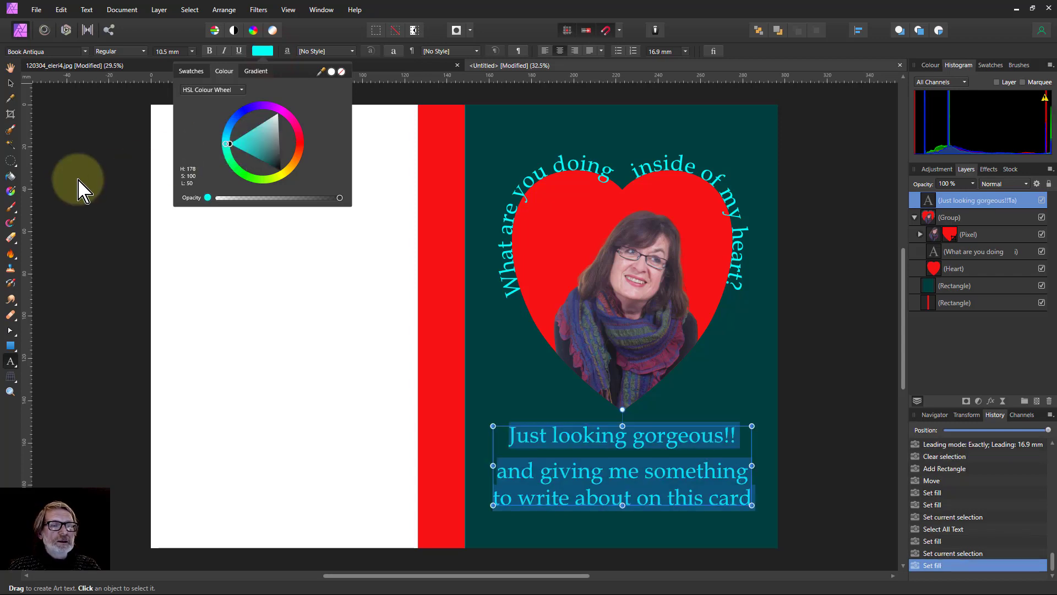
left_click(11, 83)
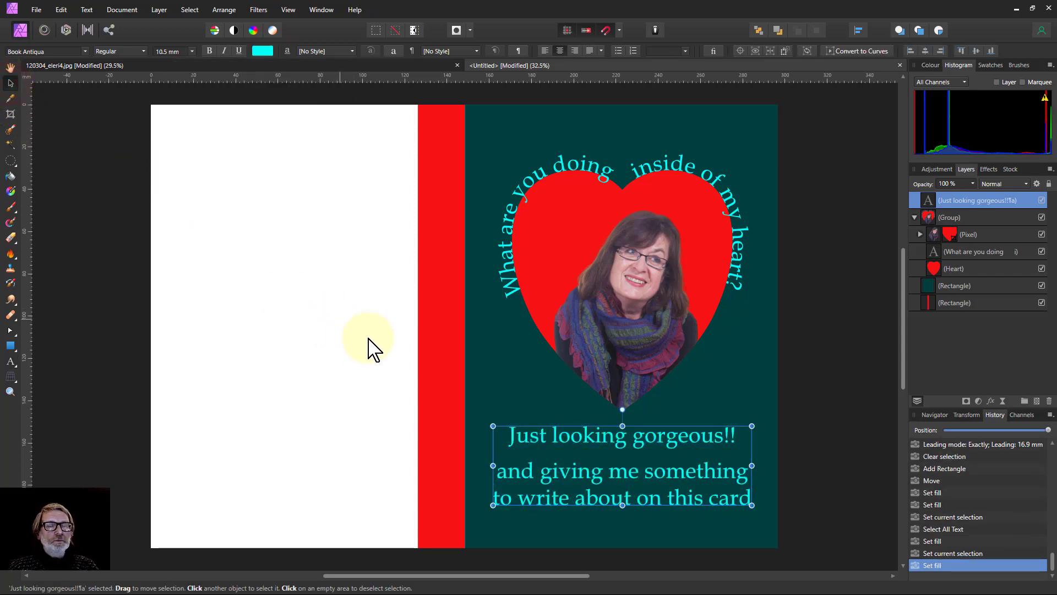
Step: Delete the red vertical strip from the card's left half
left_click(445, 337)
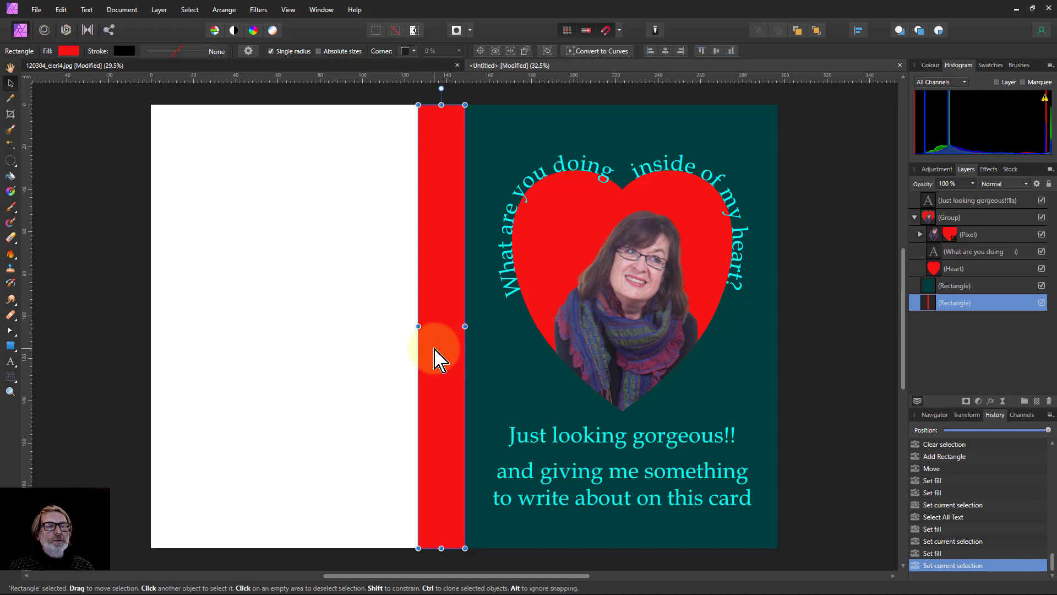
key("Delete")
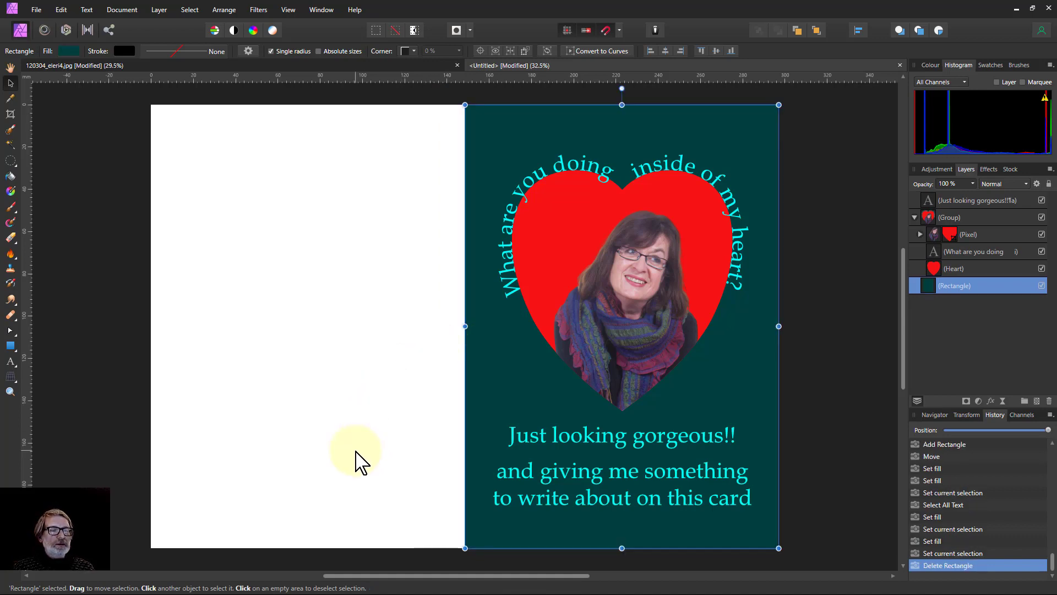